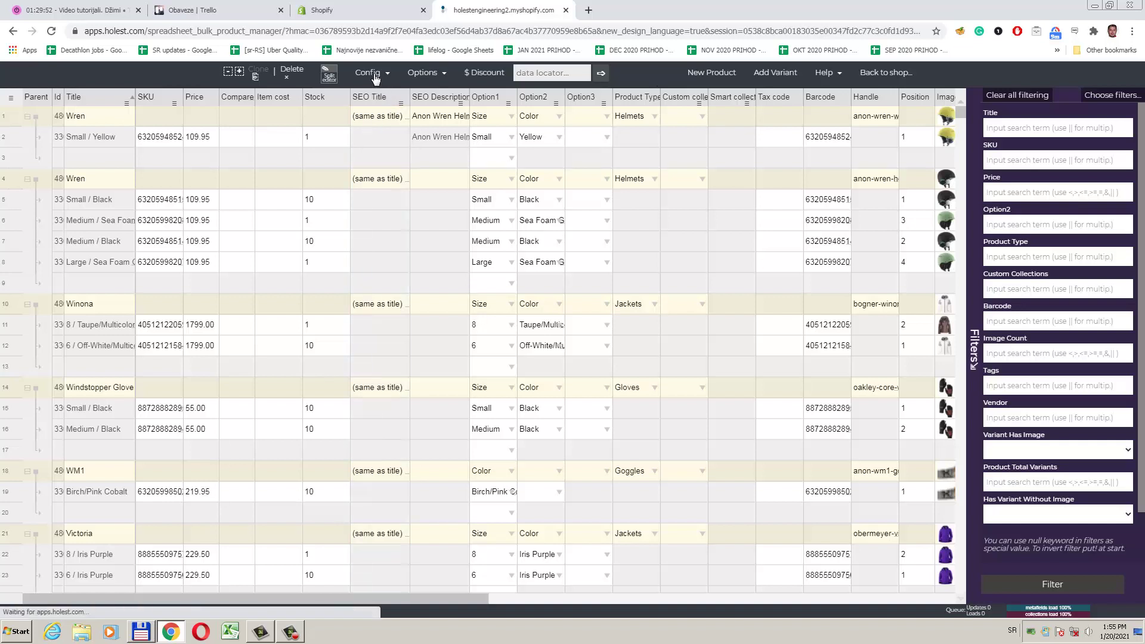
- Add a metafield column in the app settings with namespace "spec" and key "Metafield1"
click(369, 72)
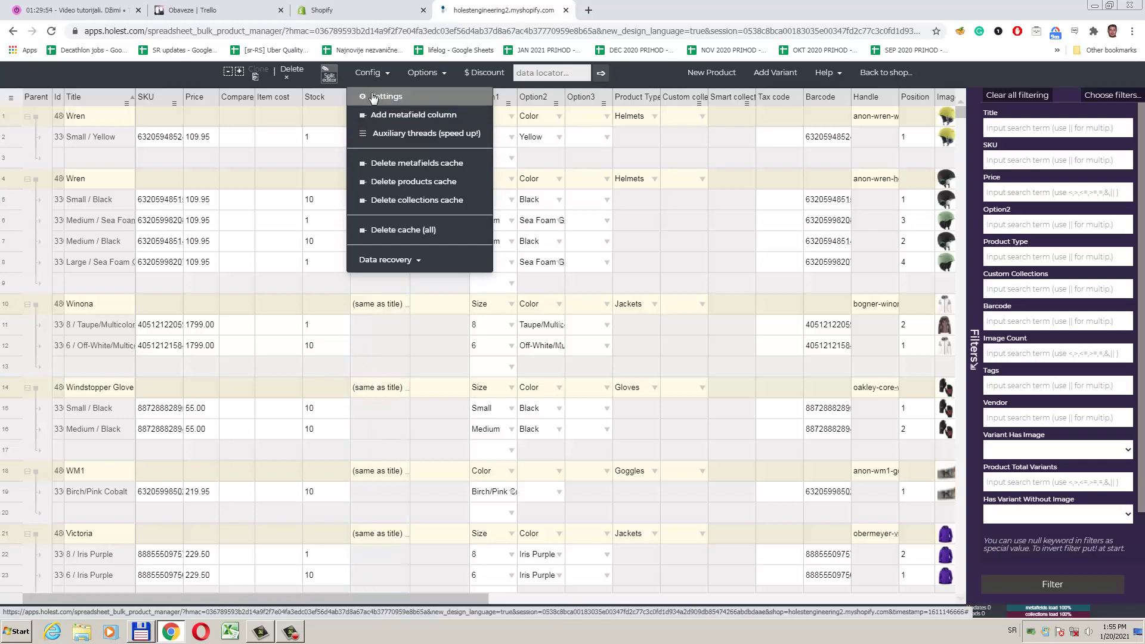
click(374, 97)
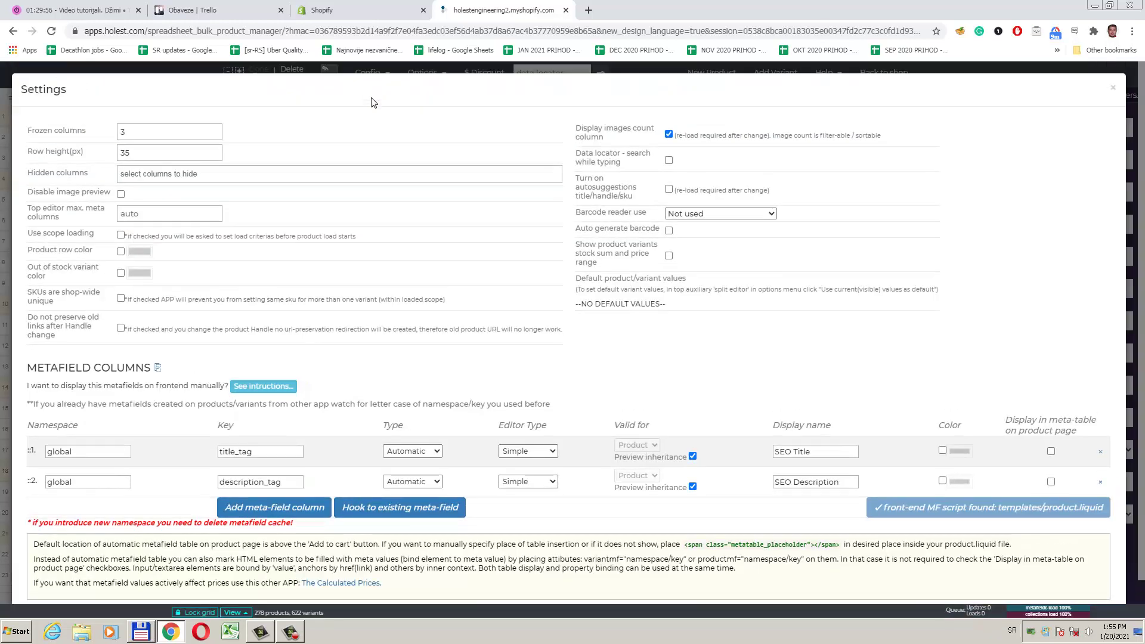
click(276, 507)
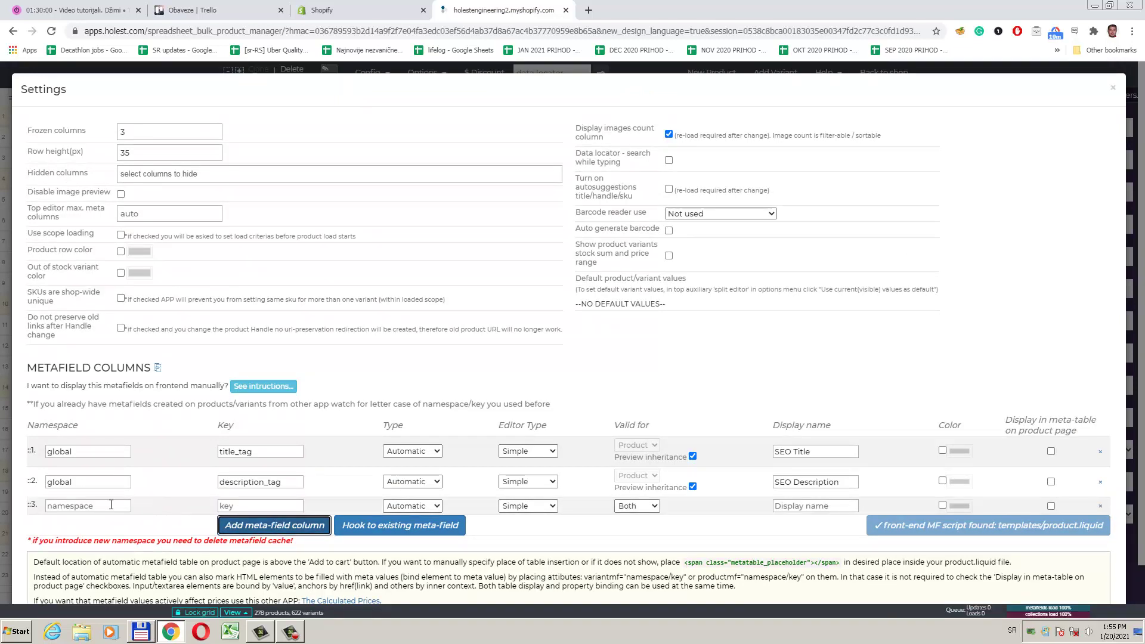
click(111, 505)
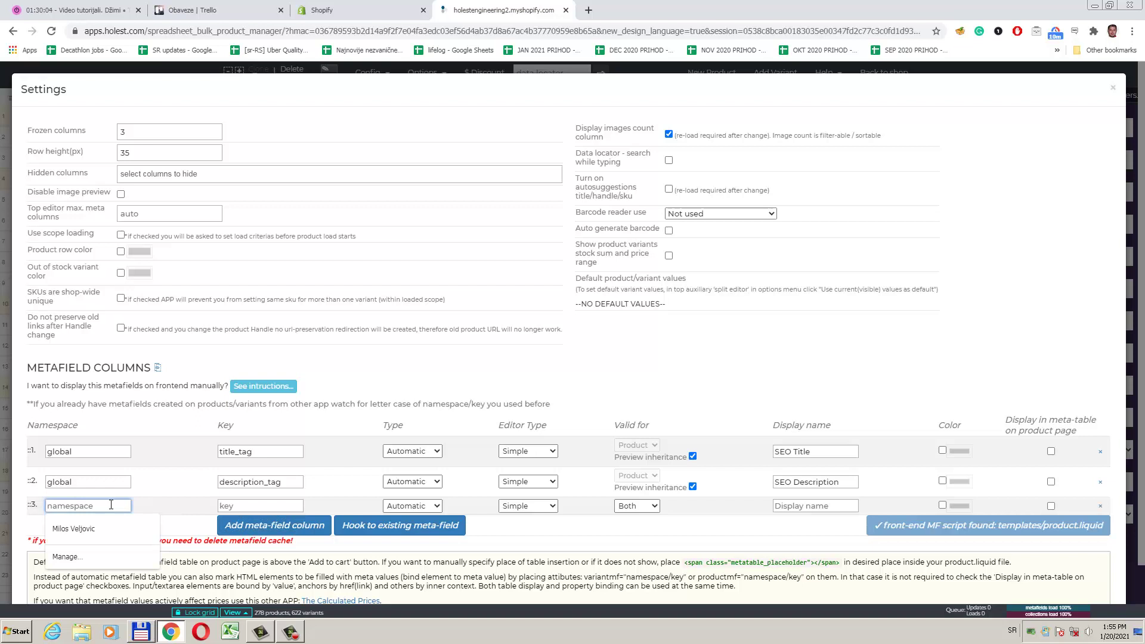
text(spec)
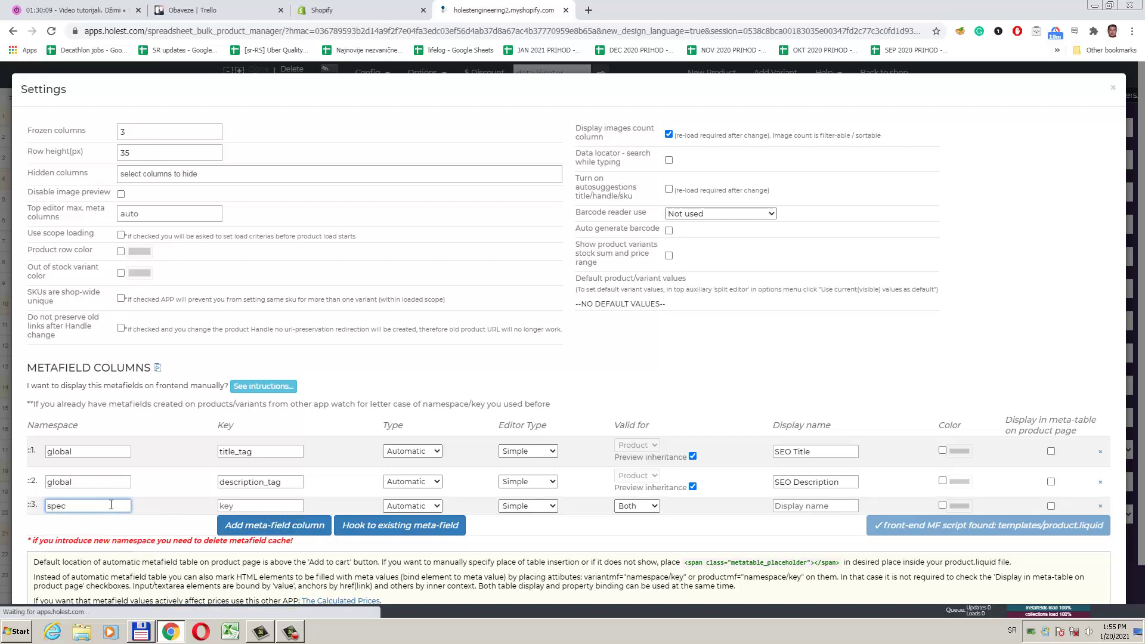
click(230, 507)
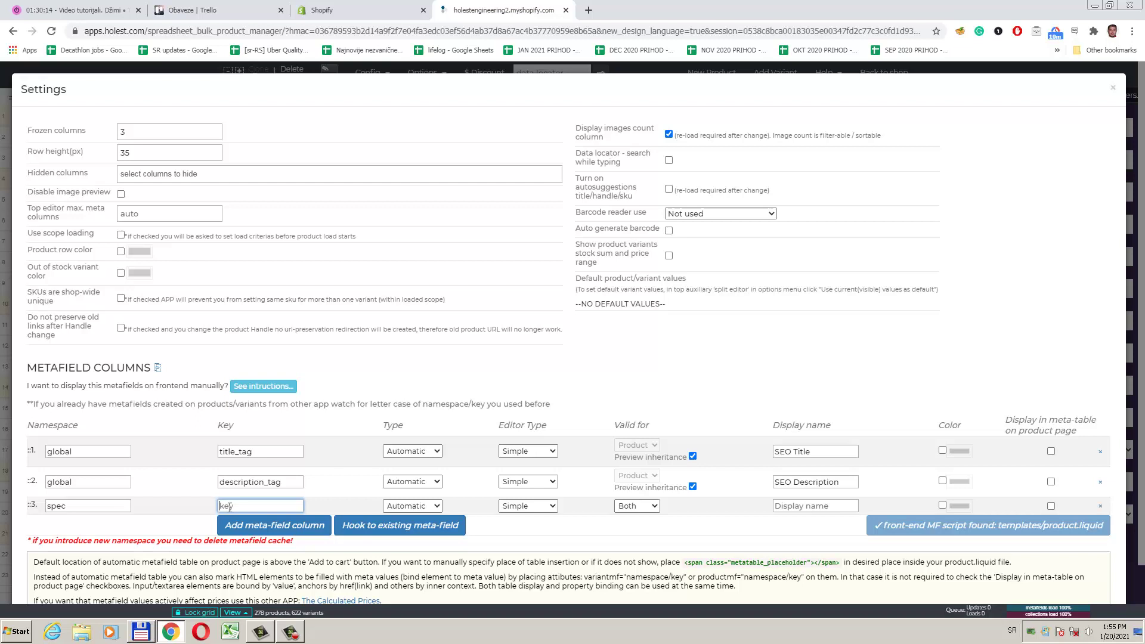
text(Metafield1)
- Set the new metafield column's display name to "My Metafield" and save the settings
click(787, 506)
text(My)
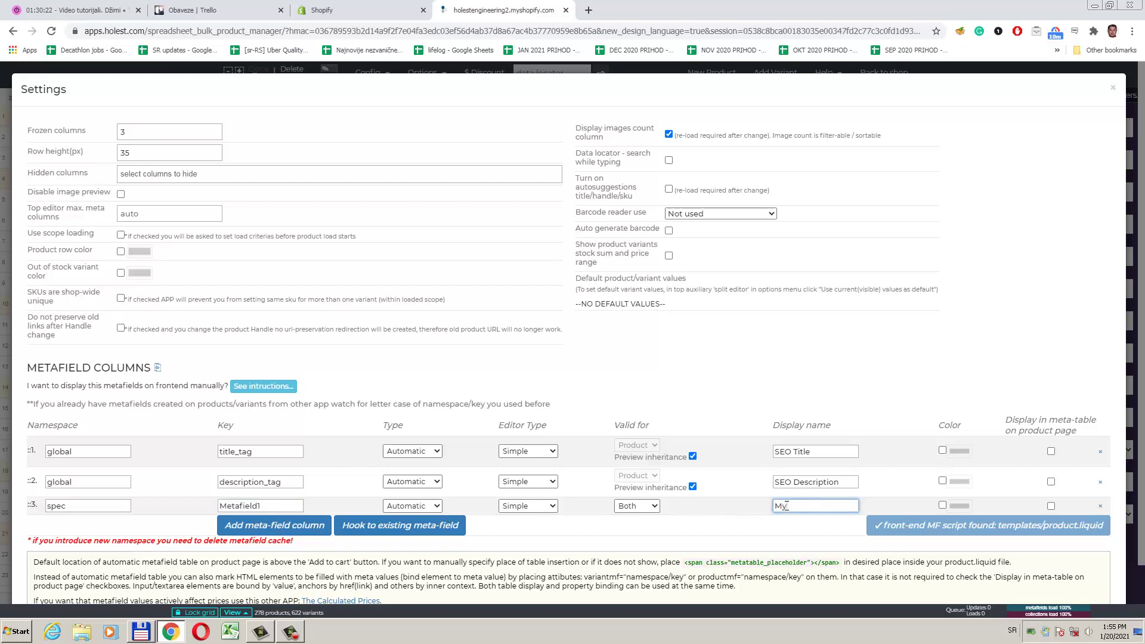
text( Metafield)
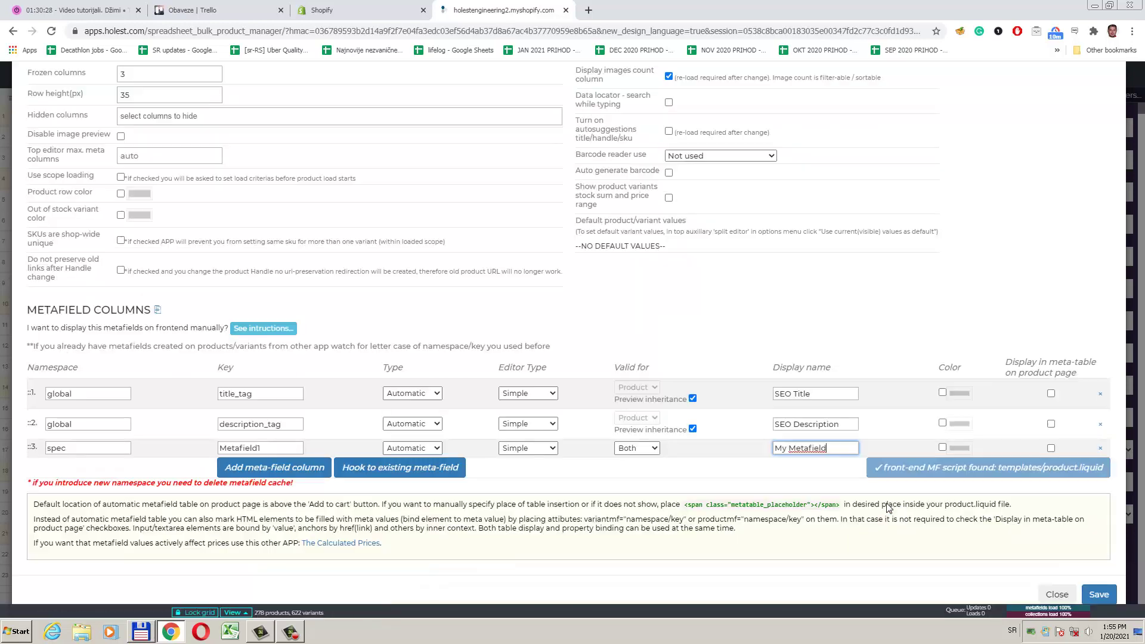
scroll(888, 504, down, 1)
click(1098, 595)
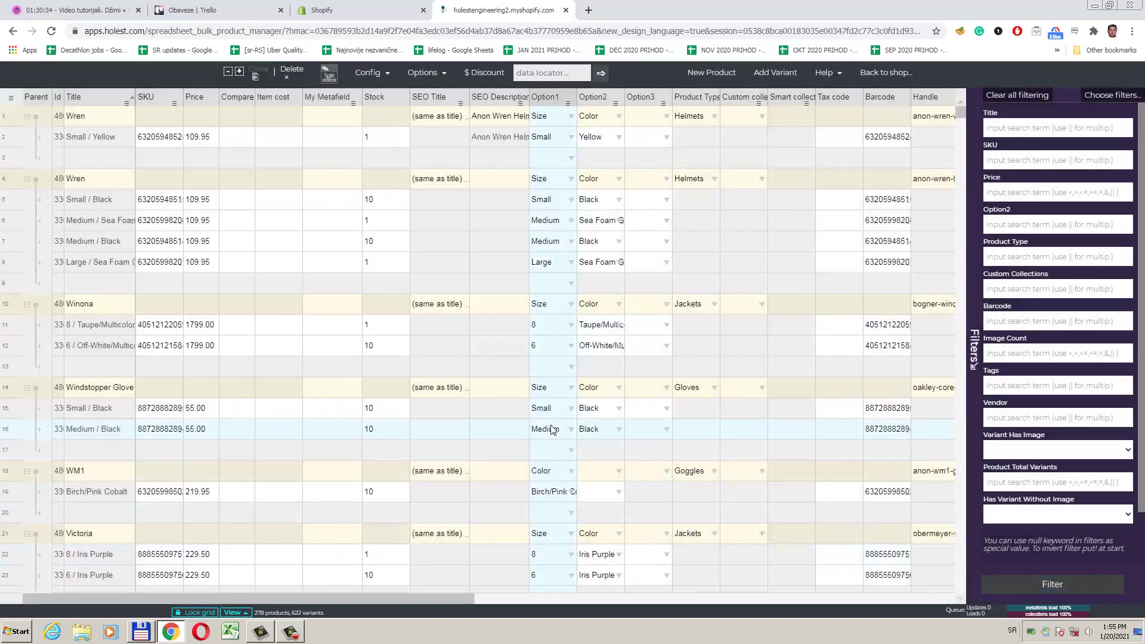
click(334, 244)
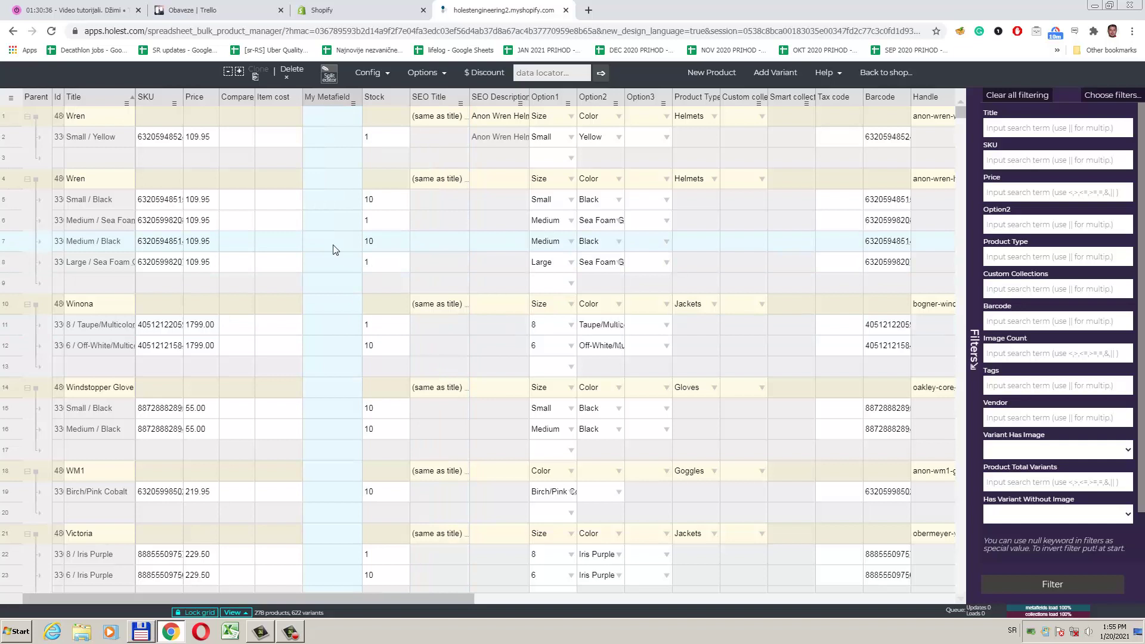
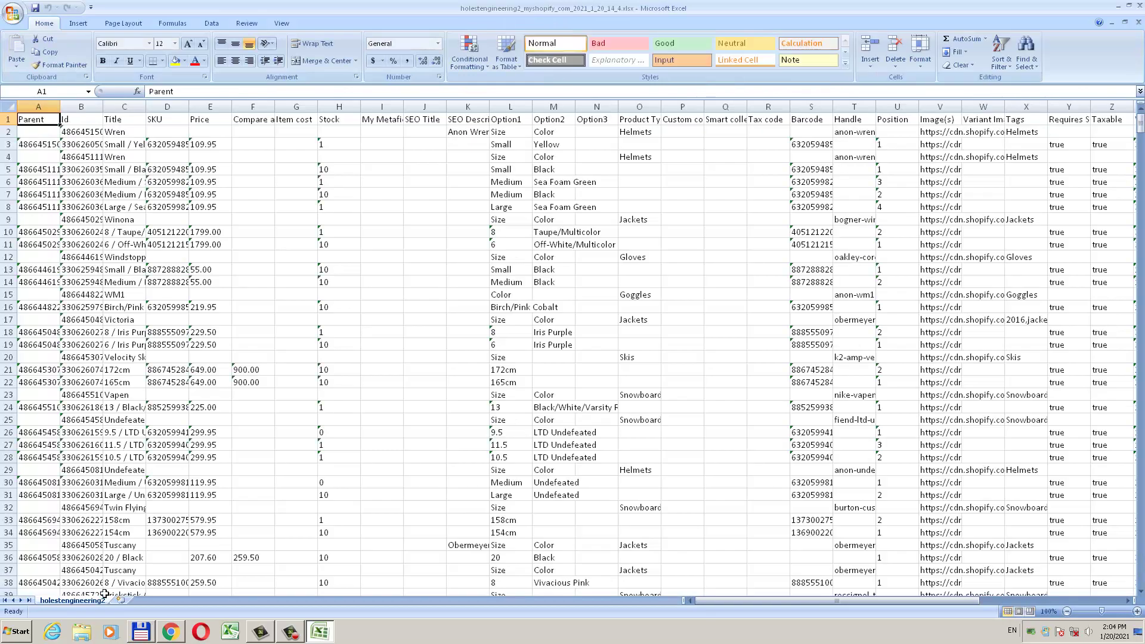
- In the exported product workbook in Excel, set the Price in E3 to 120 and in E6 to 130
click(206, 144)
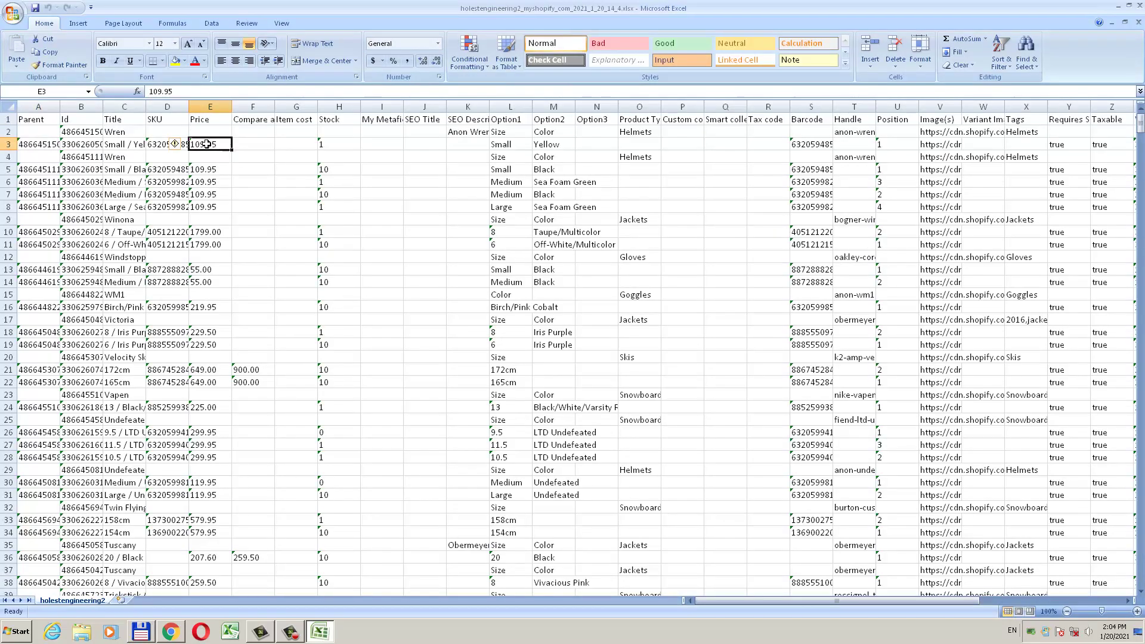
text(120)
key(Down)
key(Down)
key(Down)
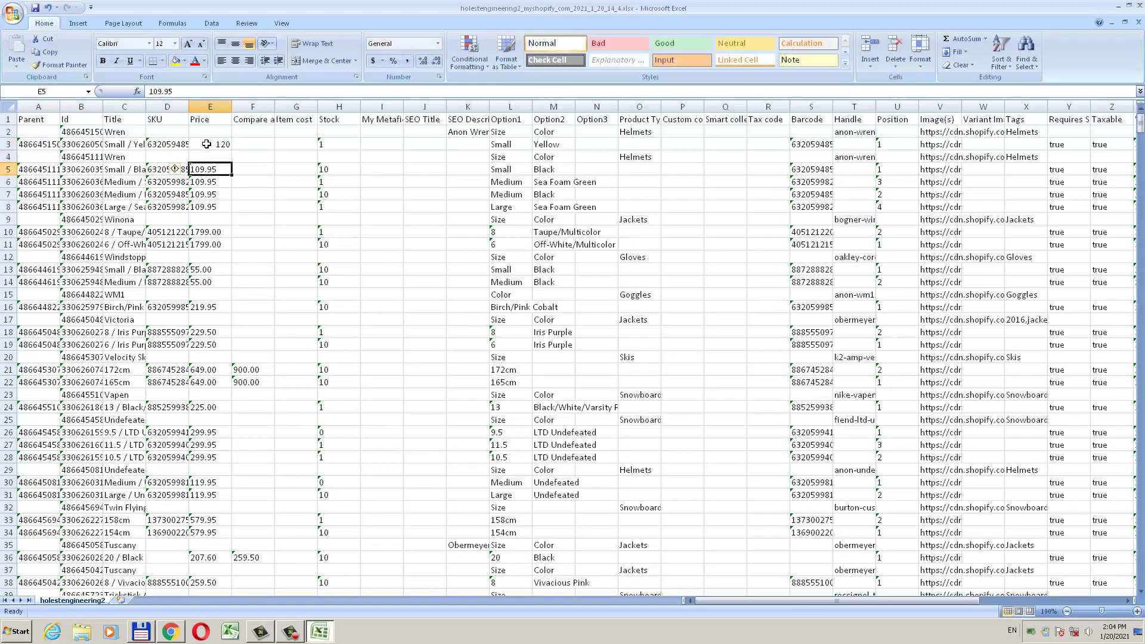
text(12)
key(BackSpace)
text(30)
key(Down)
- Set the Price in E10 to 1900 and in E16 to 230
key(Down)
key(Down)
key(Down)
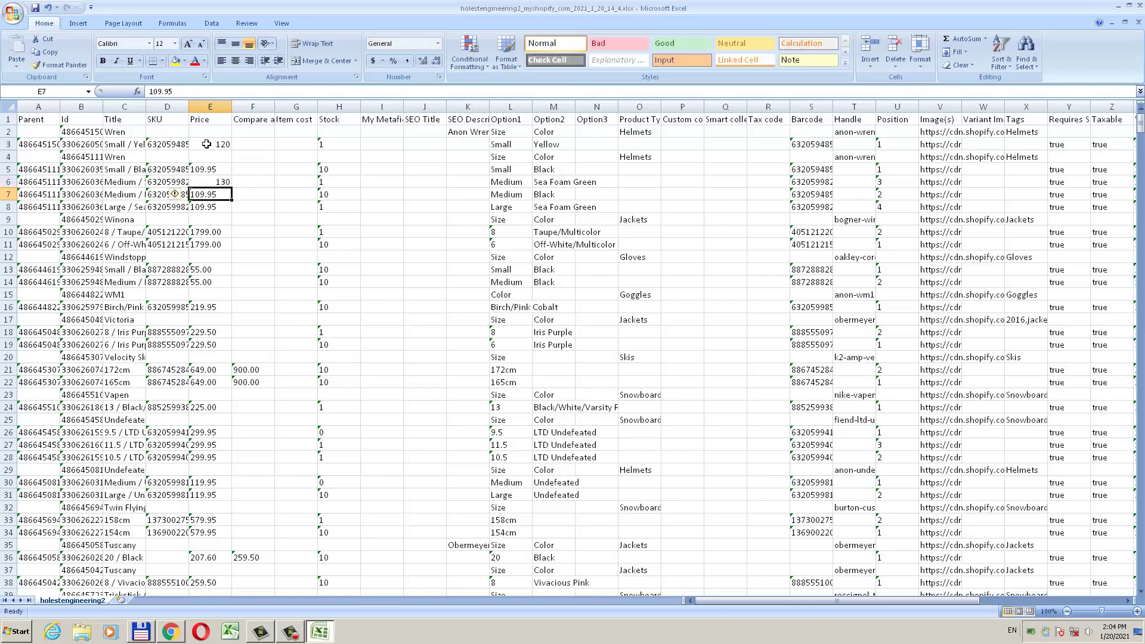
text(1900)
key(Down)
key(Down)
key(Down)
key(Down)
key(Down)
key(Down)
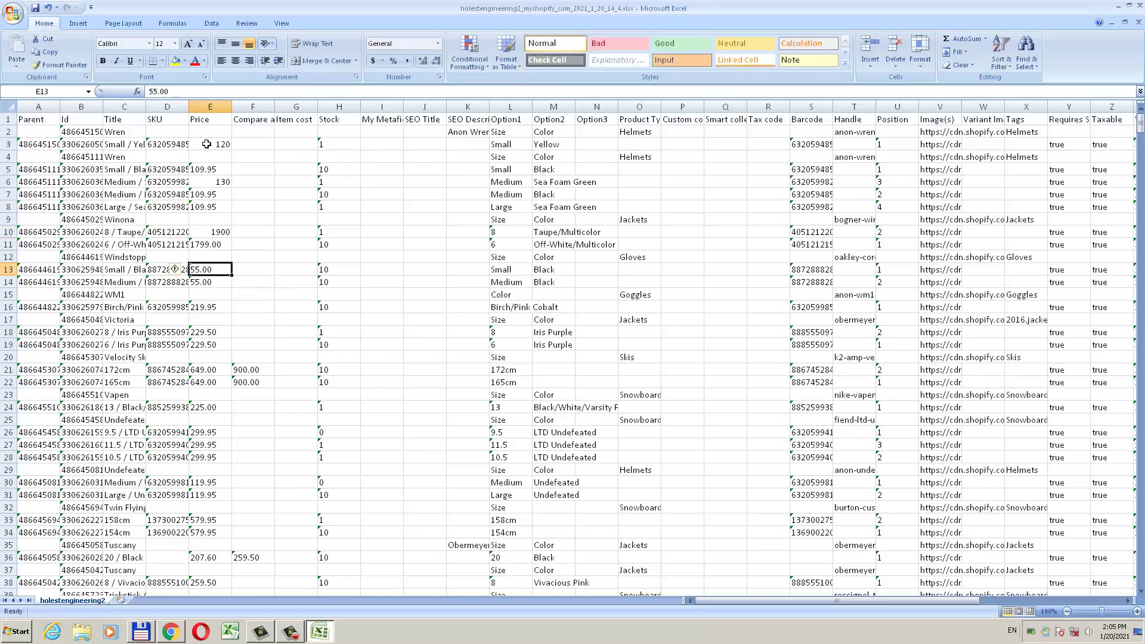
text(230)
key(Down)
- Set the Price in E19 to 240 and in both E21 and E22 to 700
key(Down)
key(Down)
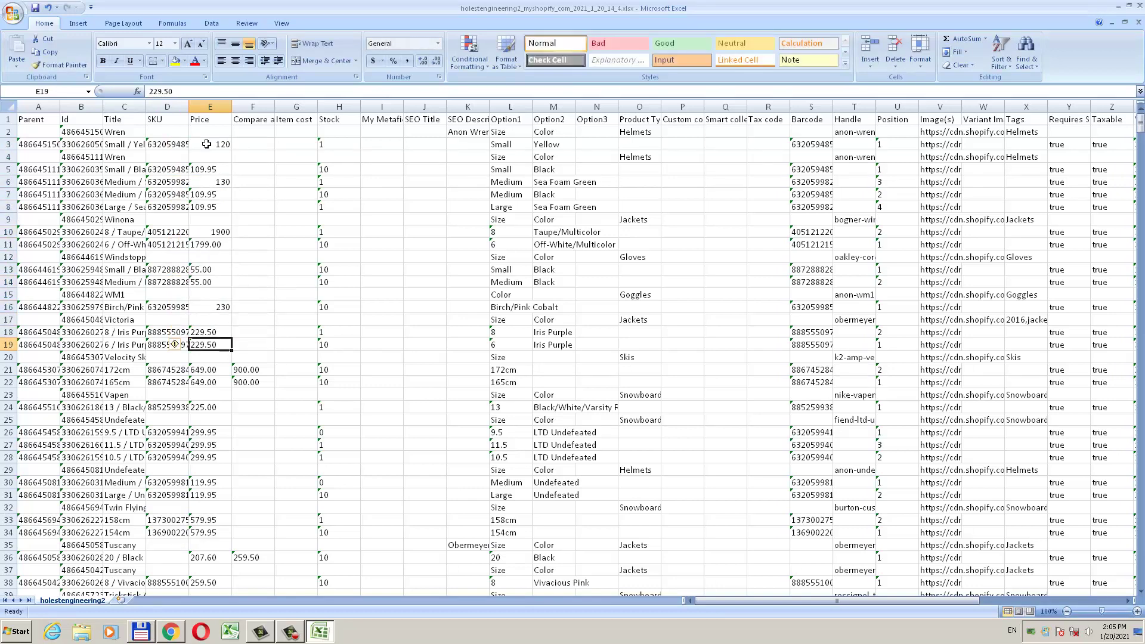
text(240)
key(Down)
key(Down)
text(700)
key(Down)
text(700)
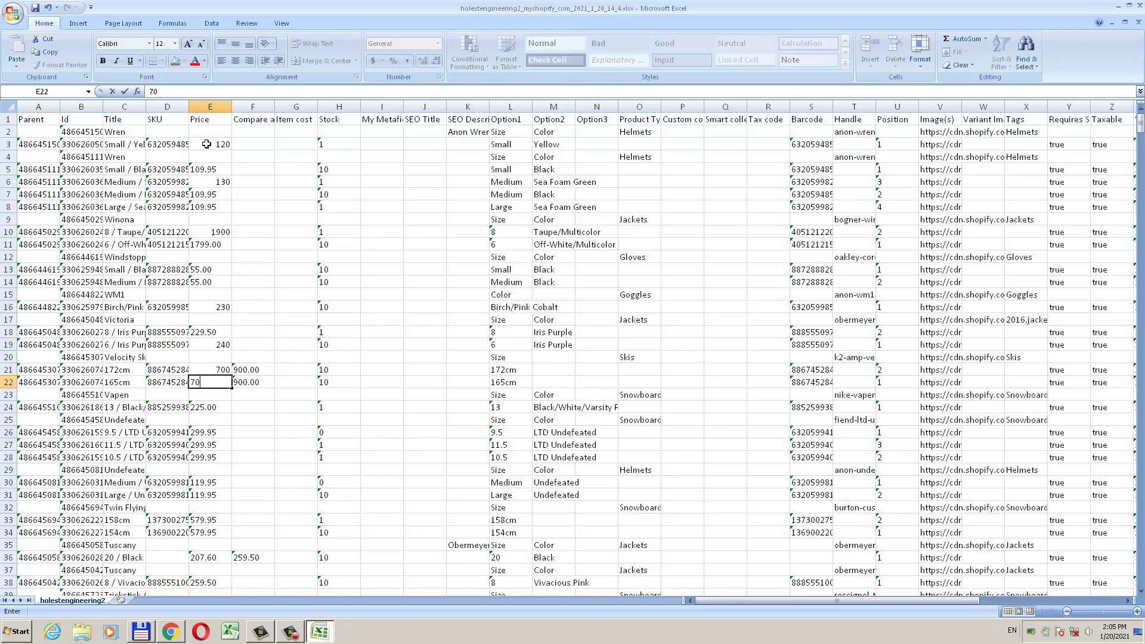
key(Down)
- Set the Price in E24 to 230 and in both E26 and E27 to 300
key(Down)
text(230)
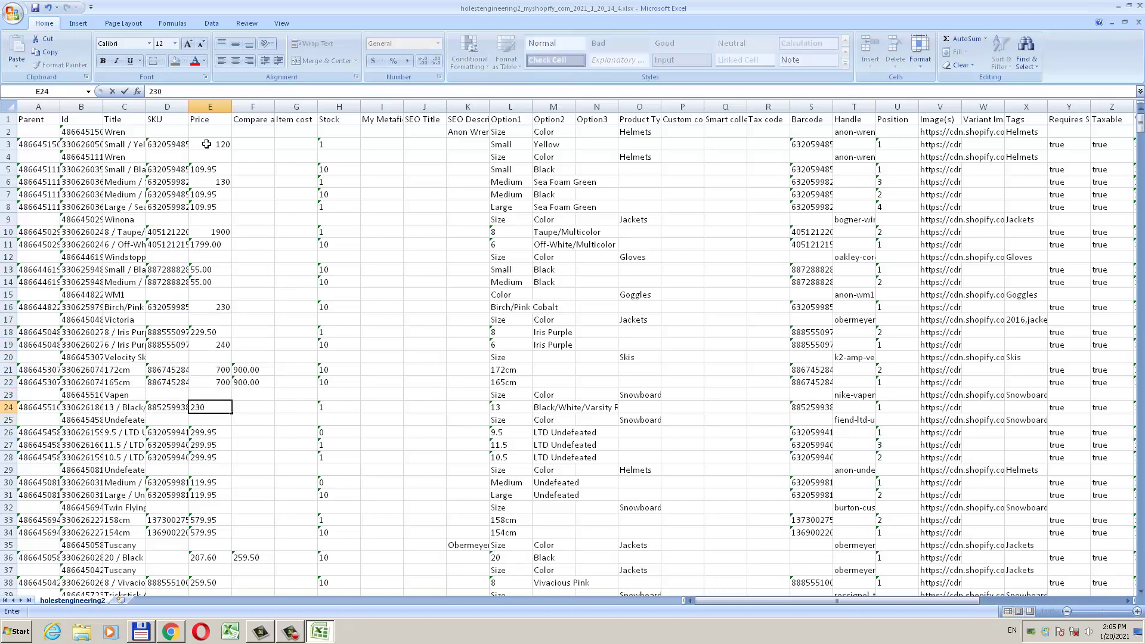
key(Down)
key(Down)
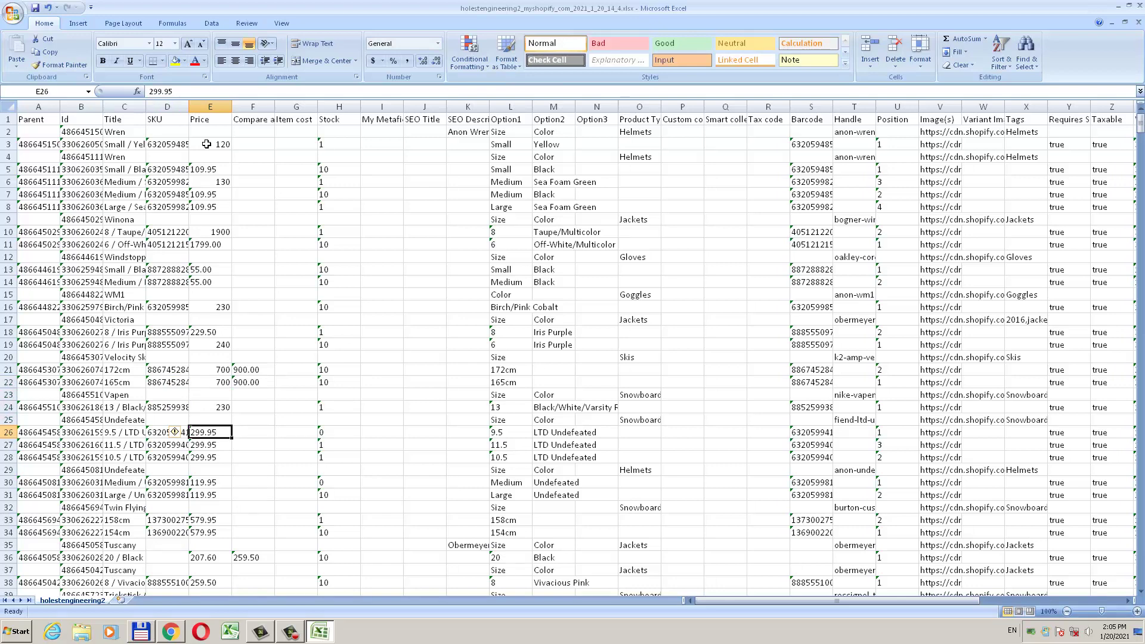
text(300)
key(Down)
text(300)
key(Down)
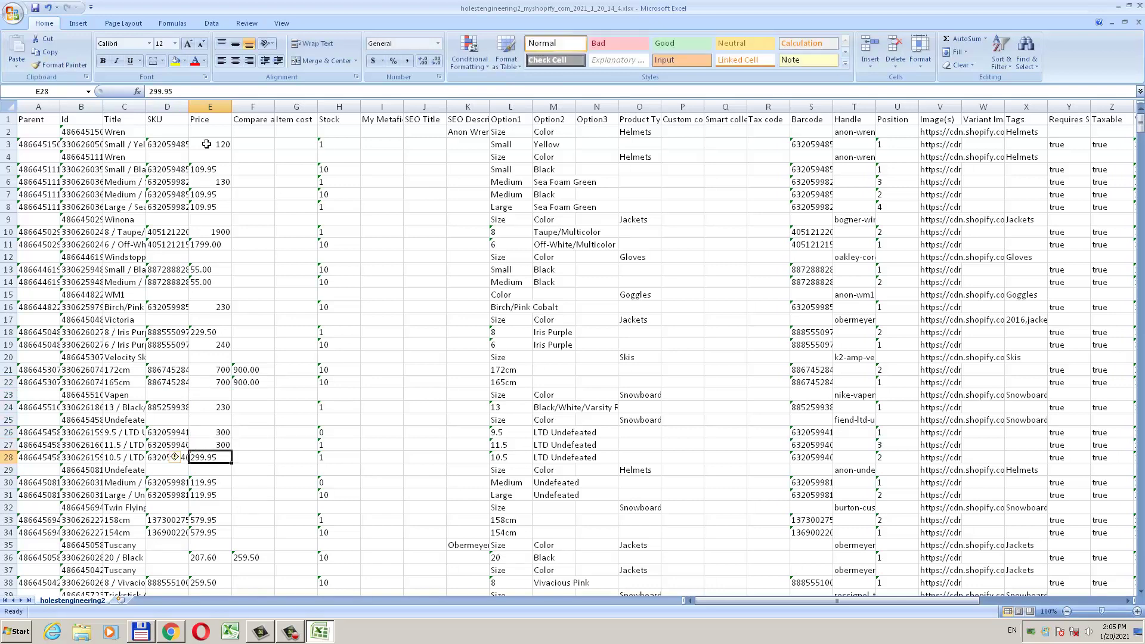
- Set the Price of the 158cm and 154cm variants in E33 and E34 to 600
key(Down)
key(Down)
key(Down)
key(Down)
key(Down)
text(600)
key(Down)
text(60)
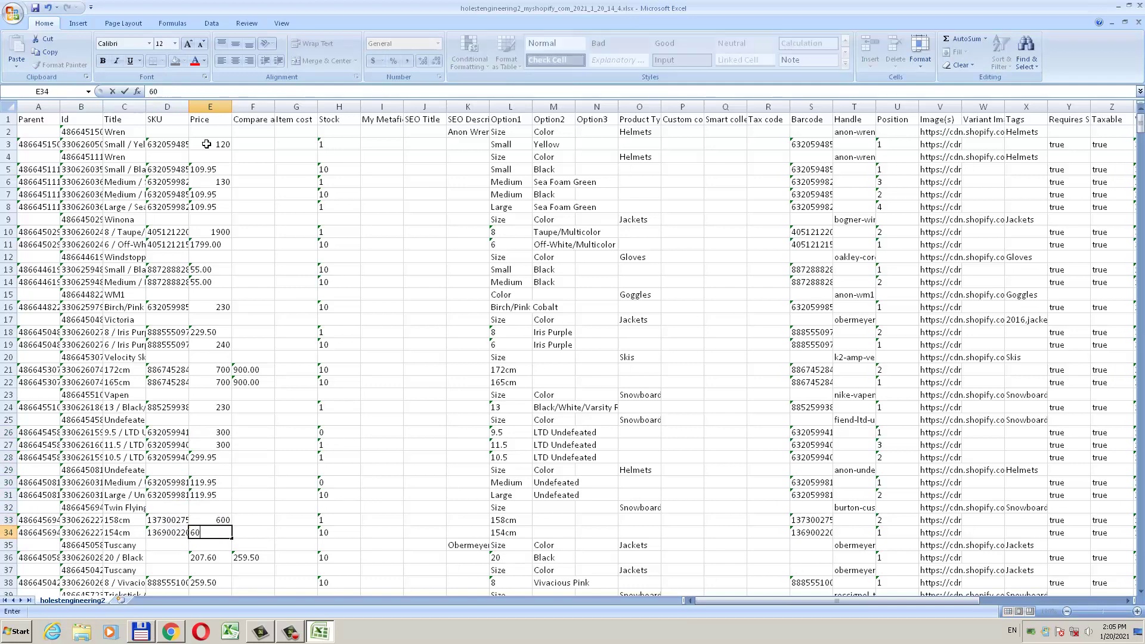
text(0)
key(Down)
- Set the Price of the 20 / Black variant in E36 to 210
scroll(224, 219, down, 4)
click(213, 409)
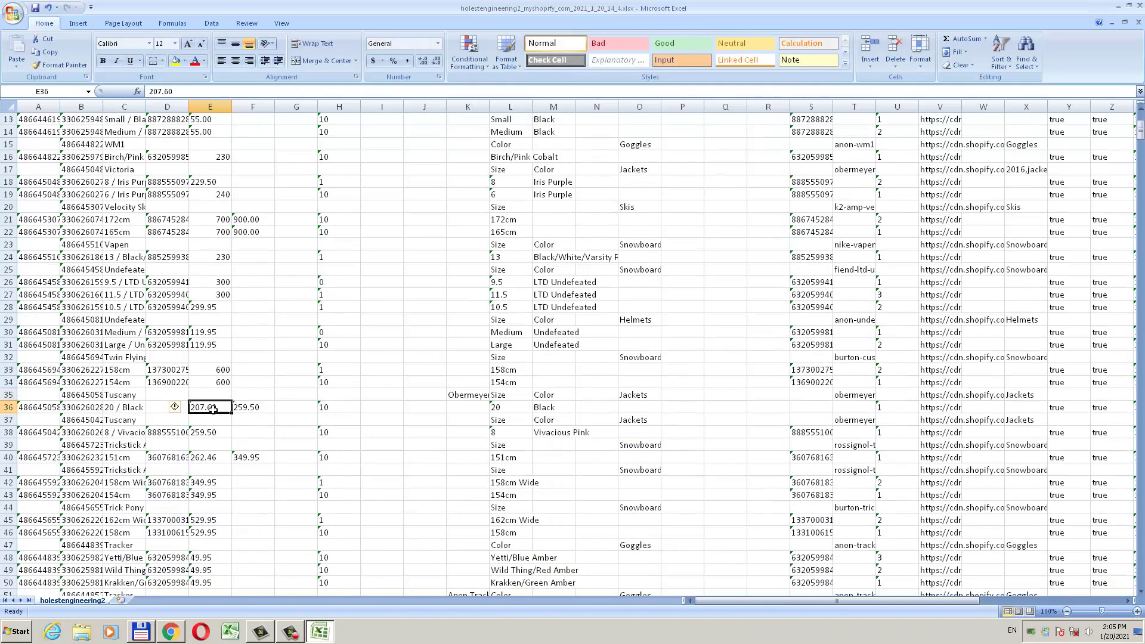
text(210)
key(Down)
- Set the Stock in H5 to 9 and in H6 to 8
scroll(213, 409, up, 4)
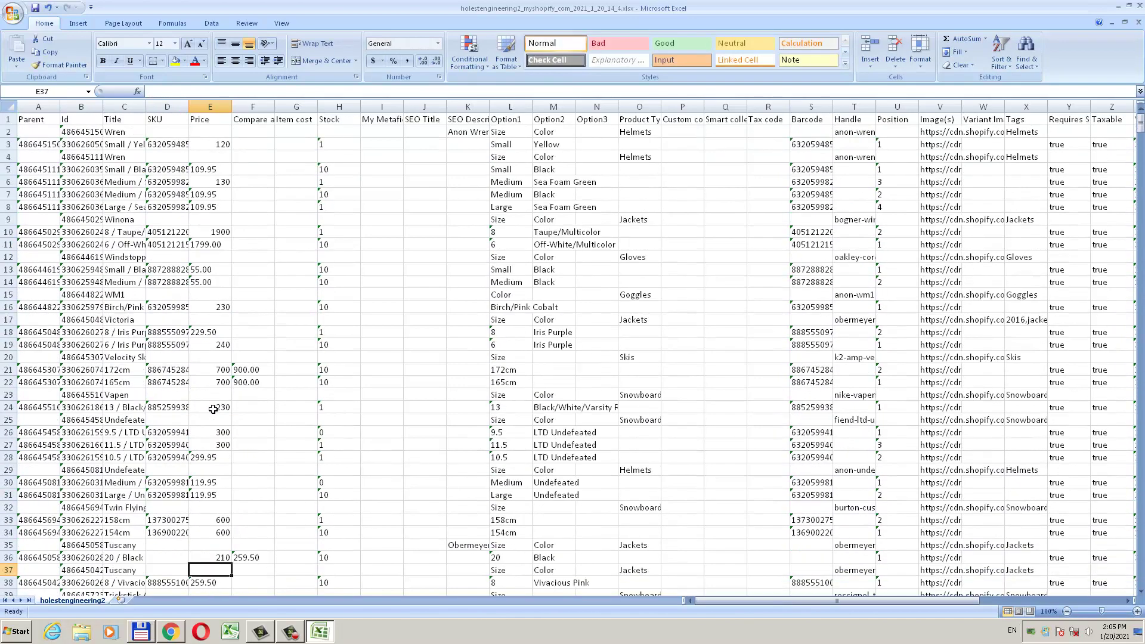
click(325, 169)
text(9)
key(Down)
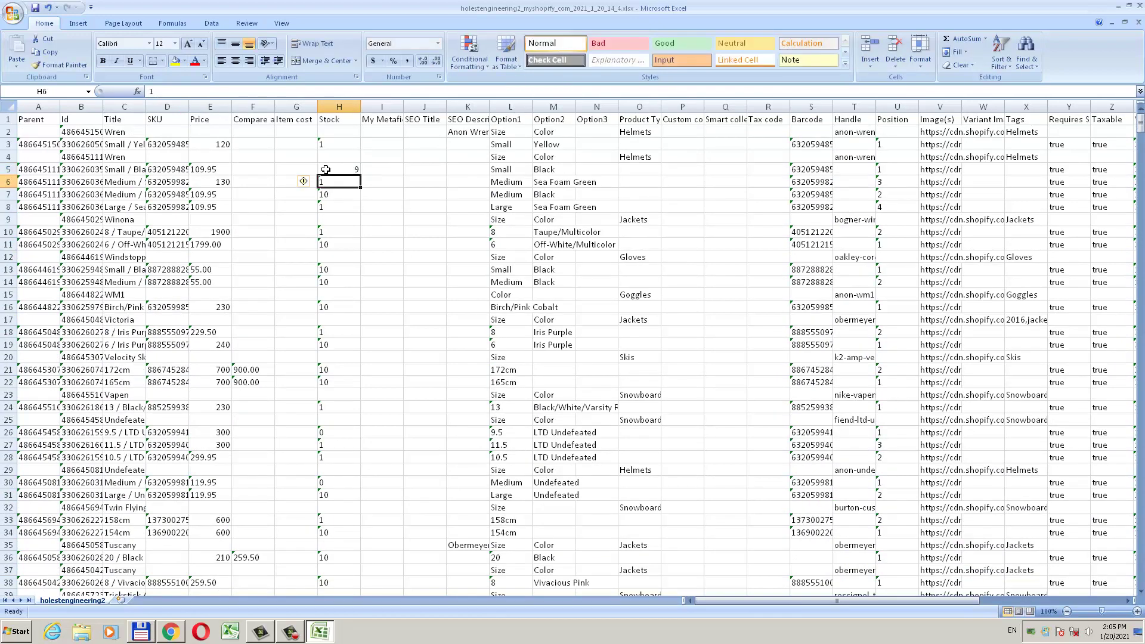
text(8)
key(Down)
- Set the Stock in H11 to 7, in H13 to 6 and in H14 to 4
key(Down)
key(Down)
key(Down)
key(Down)
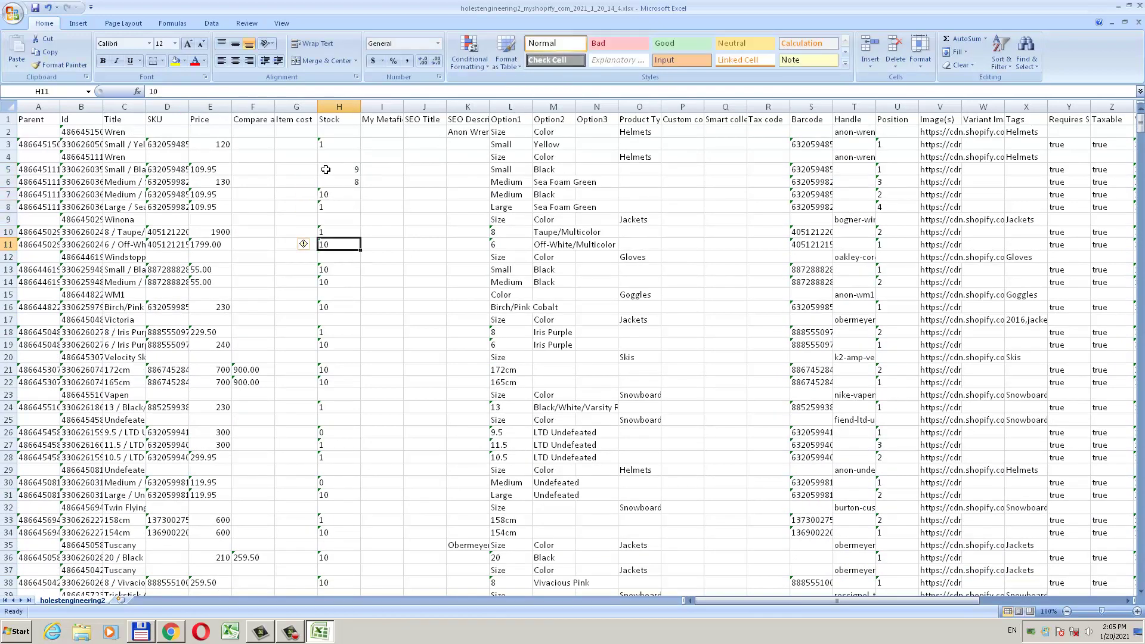
text(7)
key(Down)
key(Down)
text(6)
key(Down)
text(4)
key(Down)
- Set the Stock in H16 to 5 and in H19 to 3
key(Down)
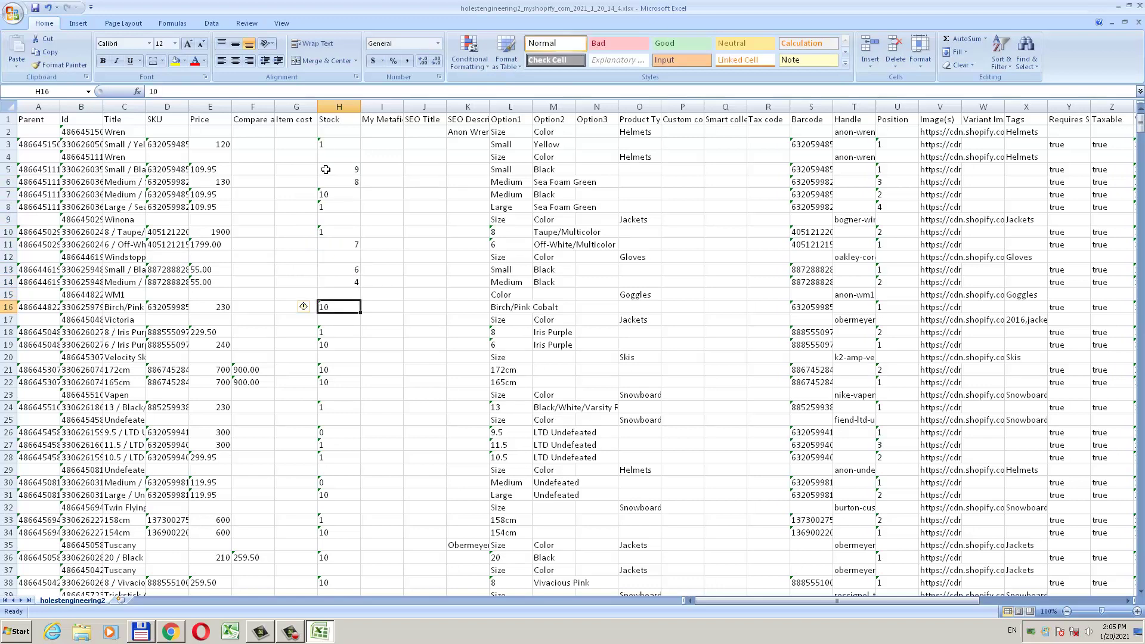
text(5)
key(Down)
key(Down)
key(Down)
text(3)
key(Down)
- Set the Stock of the 172cm variant in H21 to 3 and the 165cm variant in H22 to 5
key(Down)
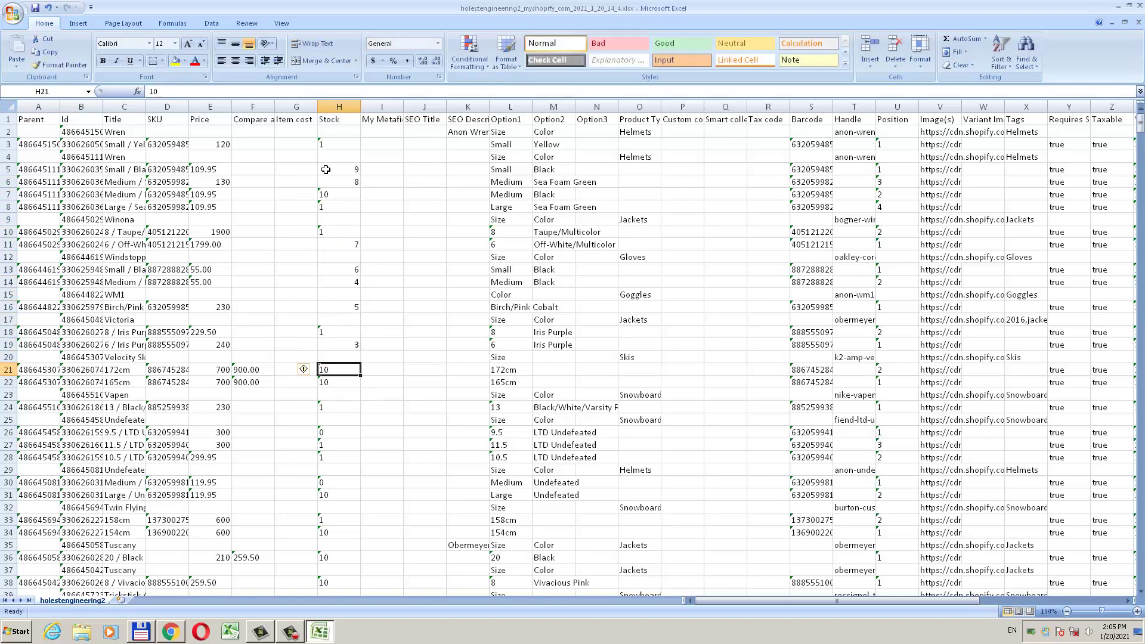
text(3)
key(Down)
text(5)
key(Down)
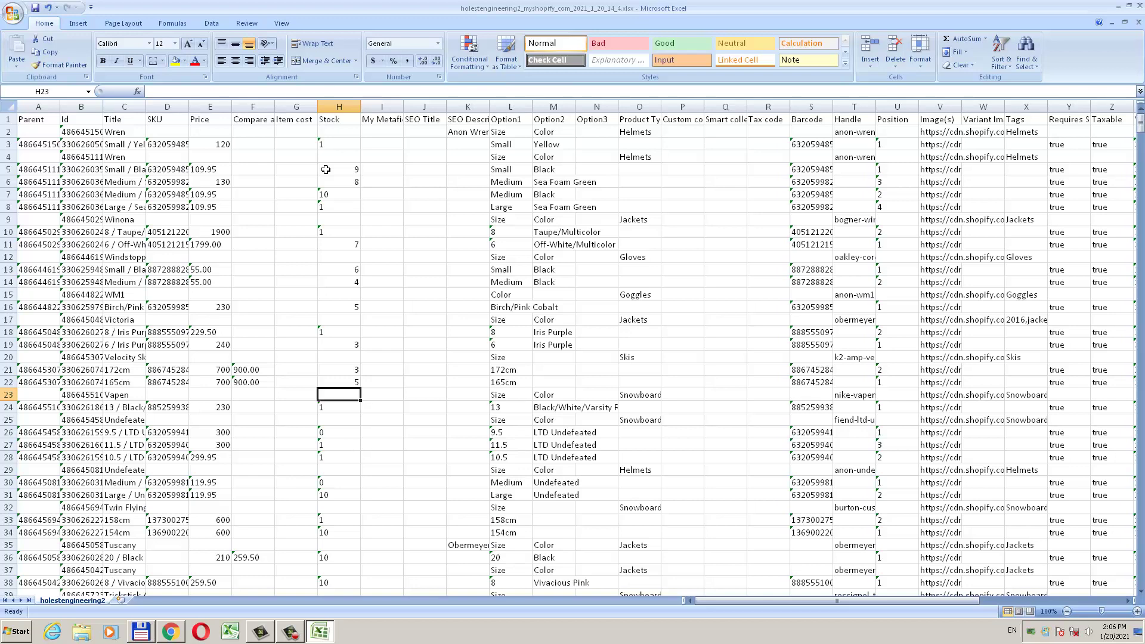
- Select the whole Description column AC and open the replace options of Find and Replace
scroll(501, 135, right, 5)
right_click(676, 101)
key(Escape)
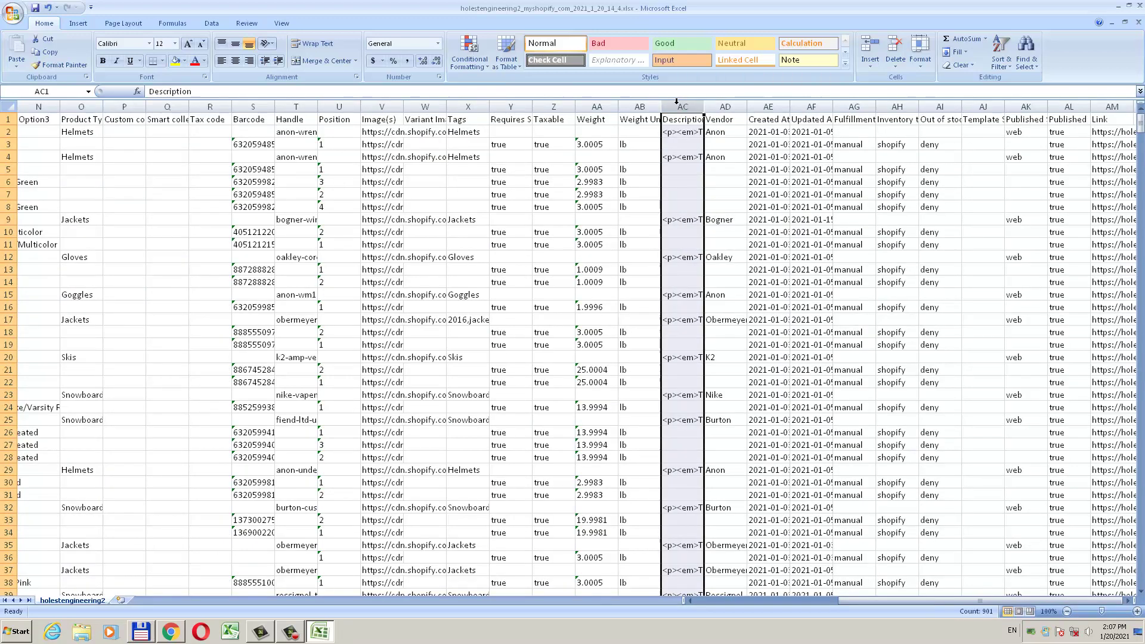
key(ctrl+f)
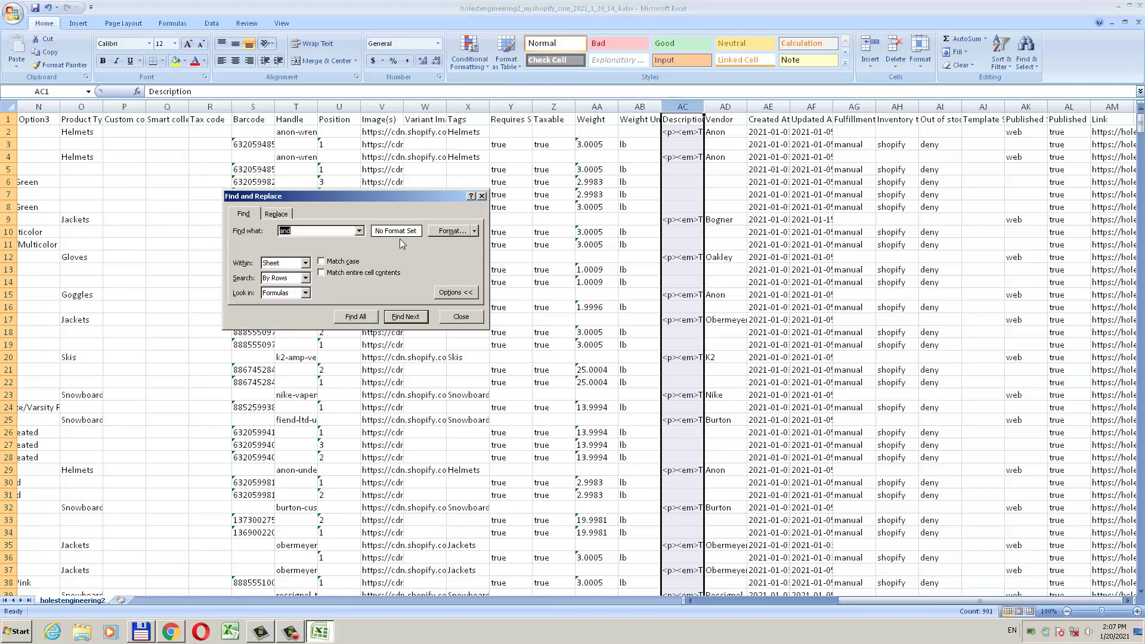
click(306, 263)
click(306, 263)
key(ctrl+h)
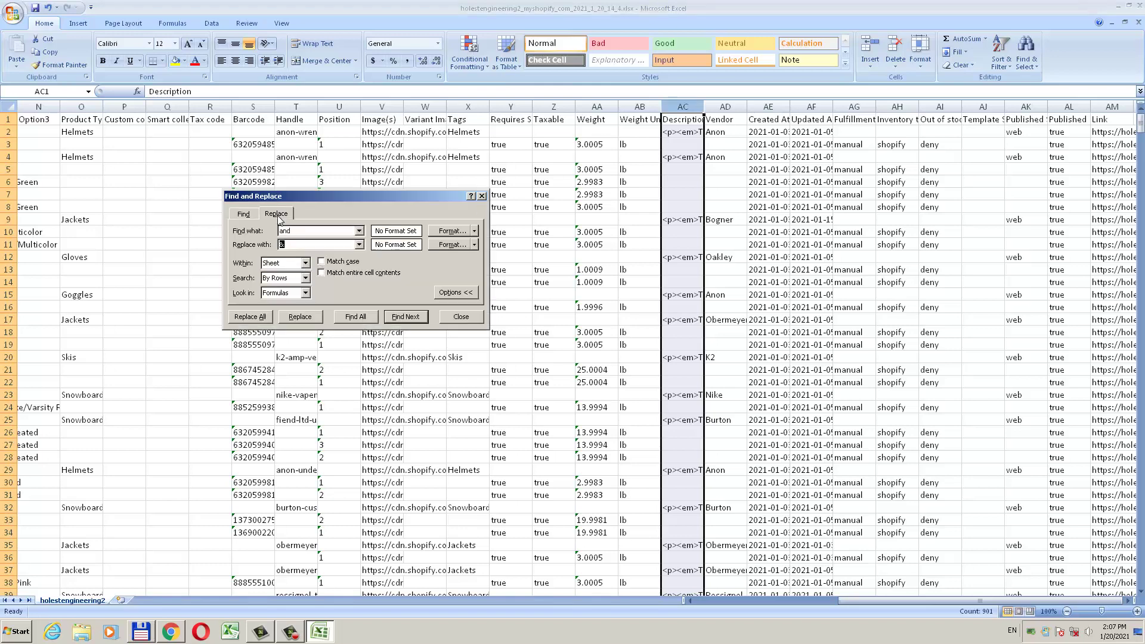
- Configure the replacement to search by columns within the sheet, look in formulas and match case
double_click(305, 263)
click(306, 278)
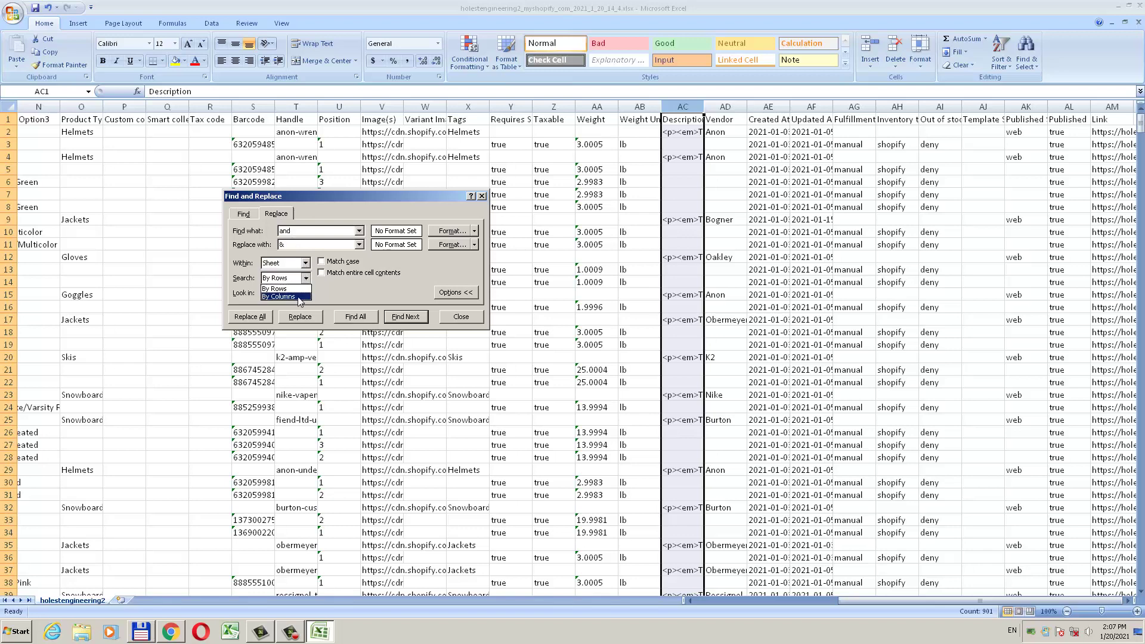
click(301, 296)
click(305, 292)
click(306, 293)
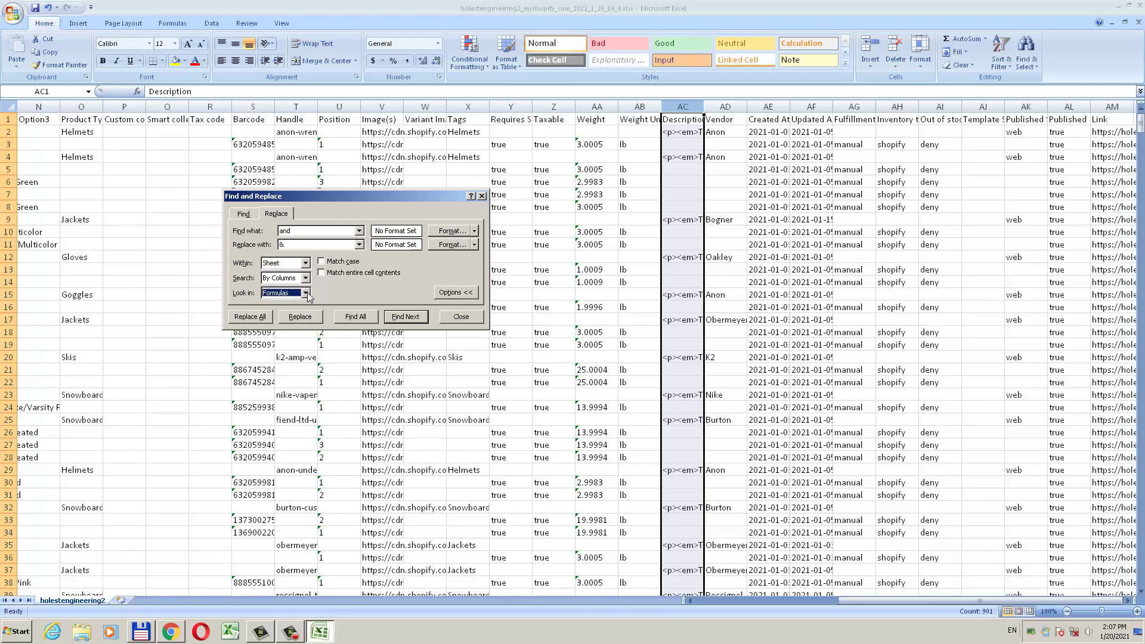
click(322, 263)
- Find all occurrences of "and", replace them all with "&" and dismiss the result message
click(356, 317)
click(244, 314)
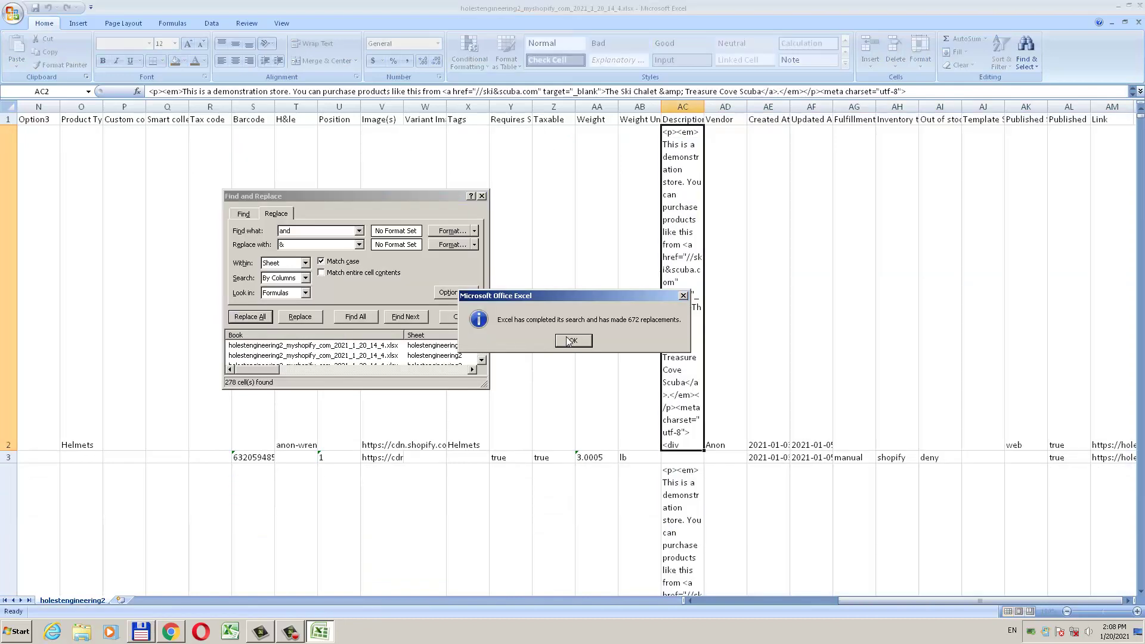
click(570, 342)
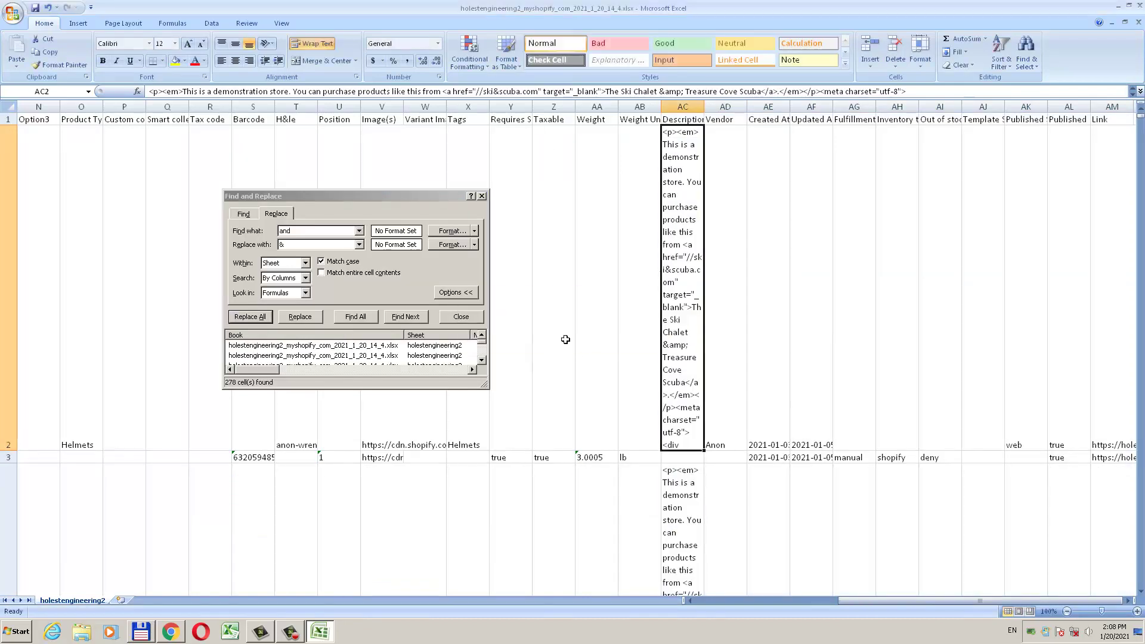
- Close Find and Replace and enter "from import" in the My Metafield cell I2 of the first Wren product
click(482, 195)
drag(913, 600, 707, 592)
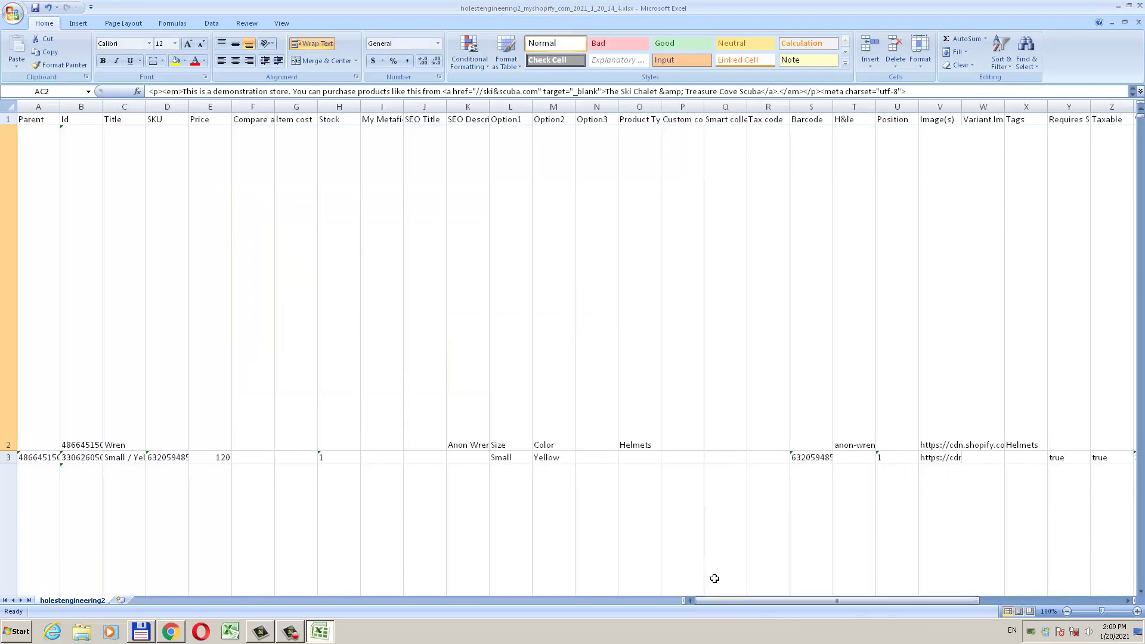
click(384, 414)
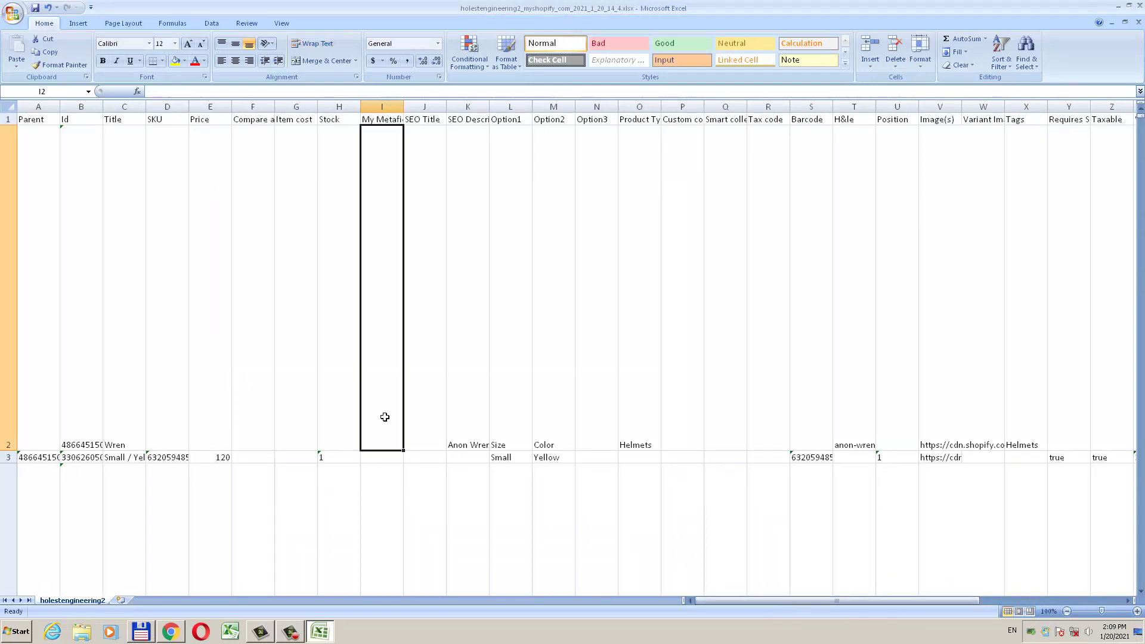
text(from)
text( tagged)
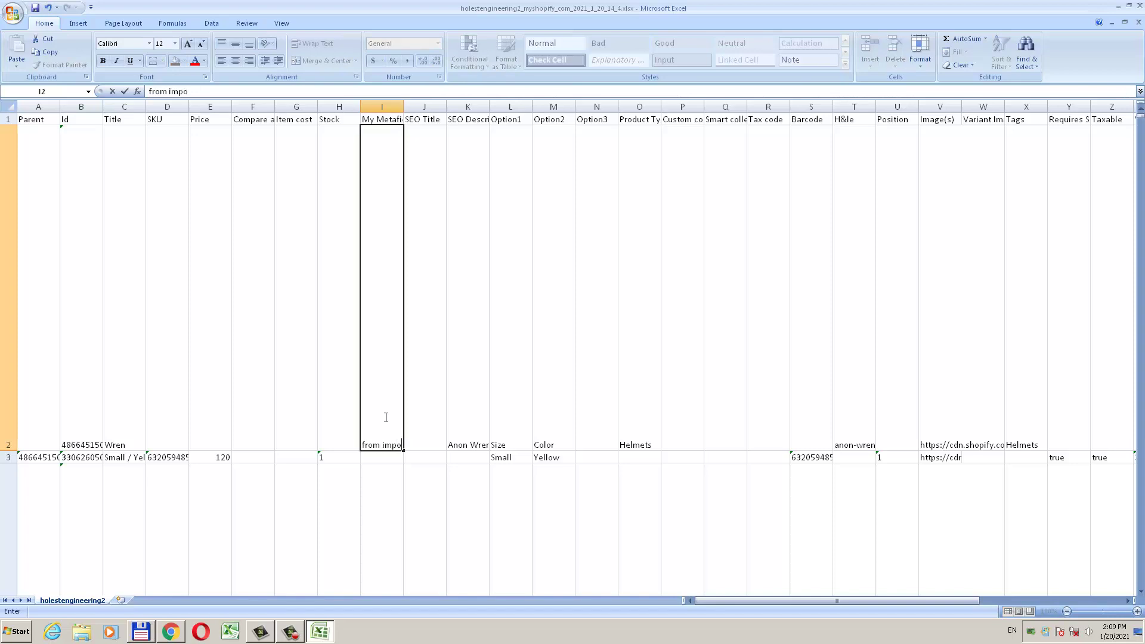
key(Return)
key(Return)
key(Return)
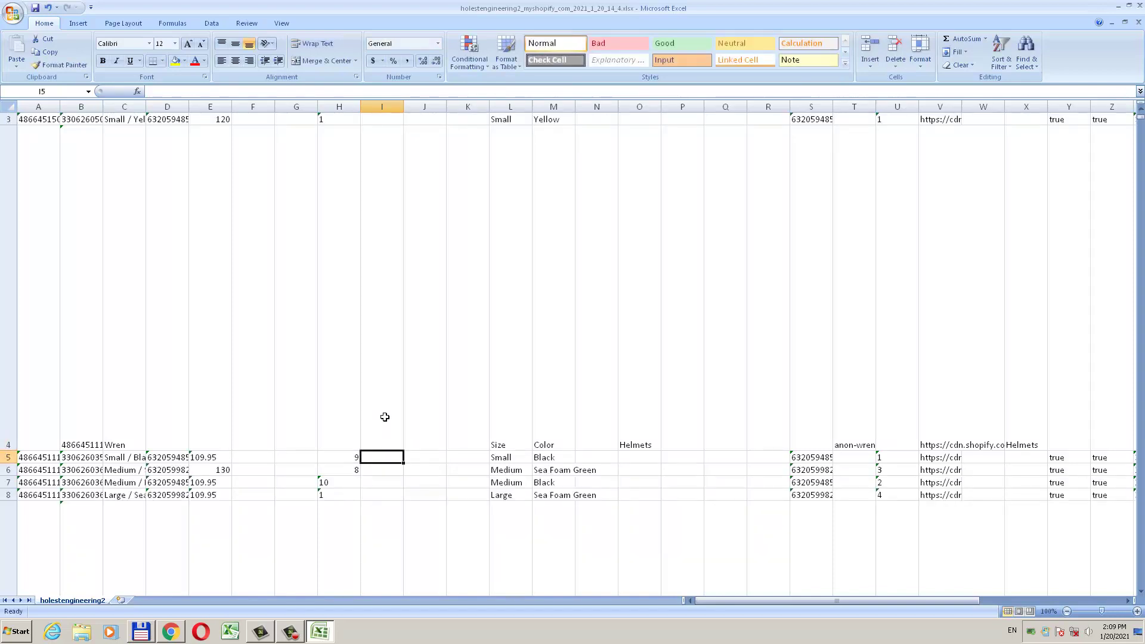
- Enter "from import" in the My Metafield cells I5 and I6 of the second Wren product's variants
text(f)
key(Return)
text(f)
key(Return)
key(Return)
key(Return)
key(Return)
key(Return)
key(Return)
key(Return)
key(Return)
key(Return)
key(Return)
key(Return)
key(Return)
key(Return)
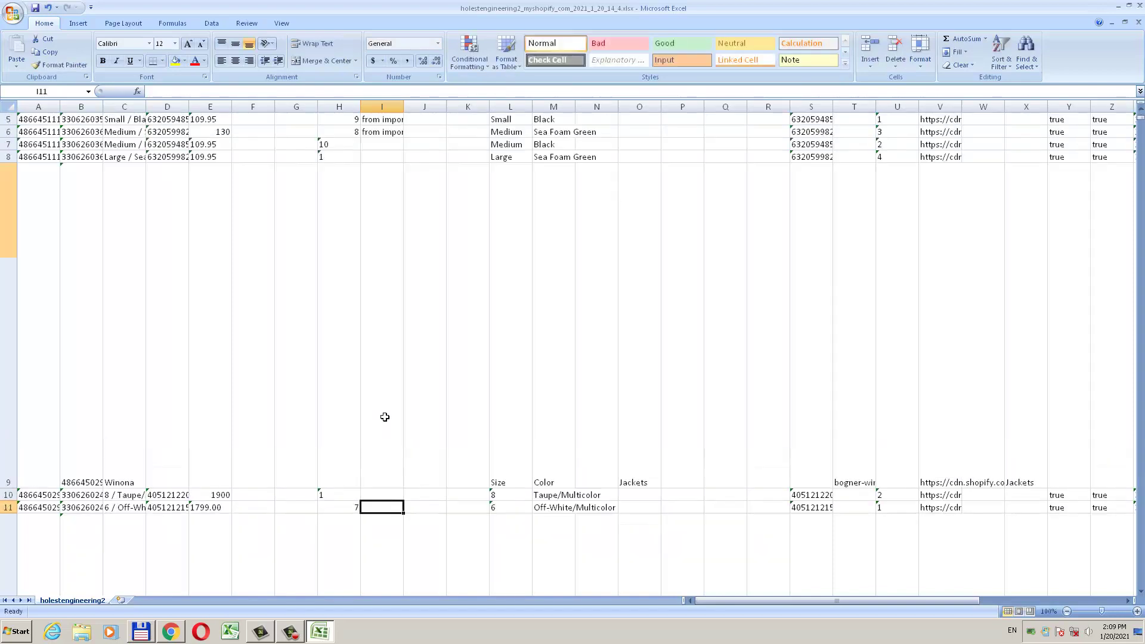
- Enter "from import" in the My Metafield cells I19, I21 and I22
text(f)
key(Return)
key(Return)
text(f)
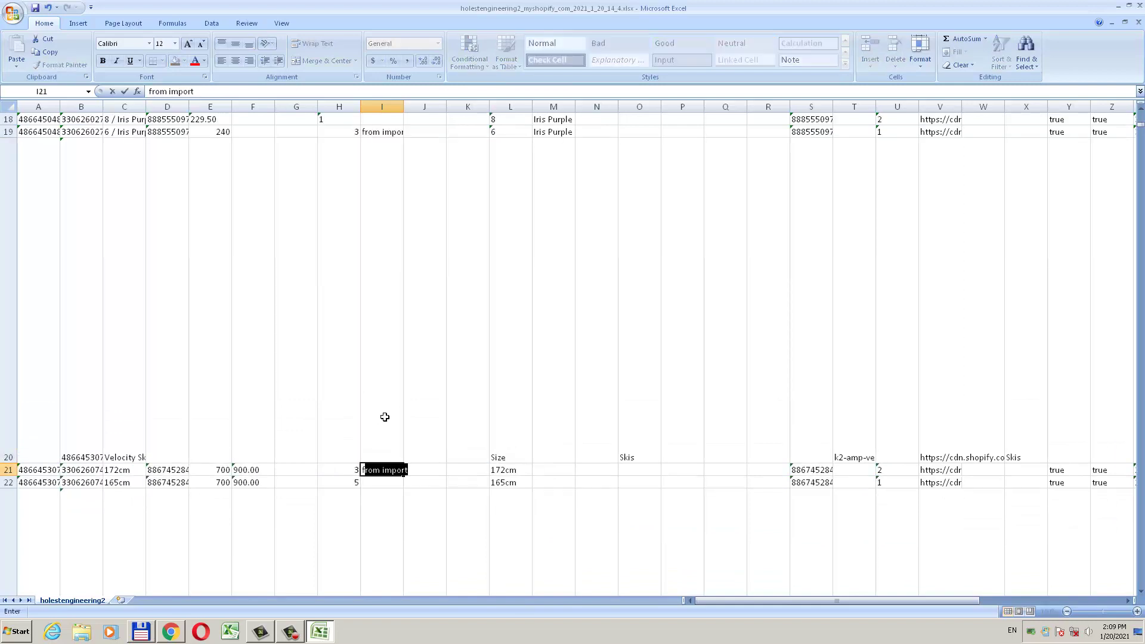
key(Return)
text(f)
- Enter "from import" in the My Metafield cells I24 and I27
key(Return)
key(Return)
text(f)
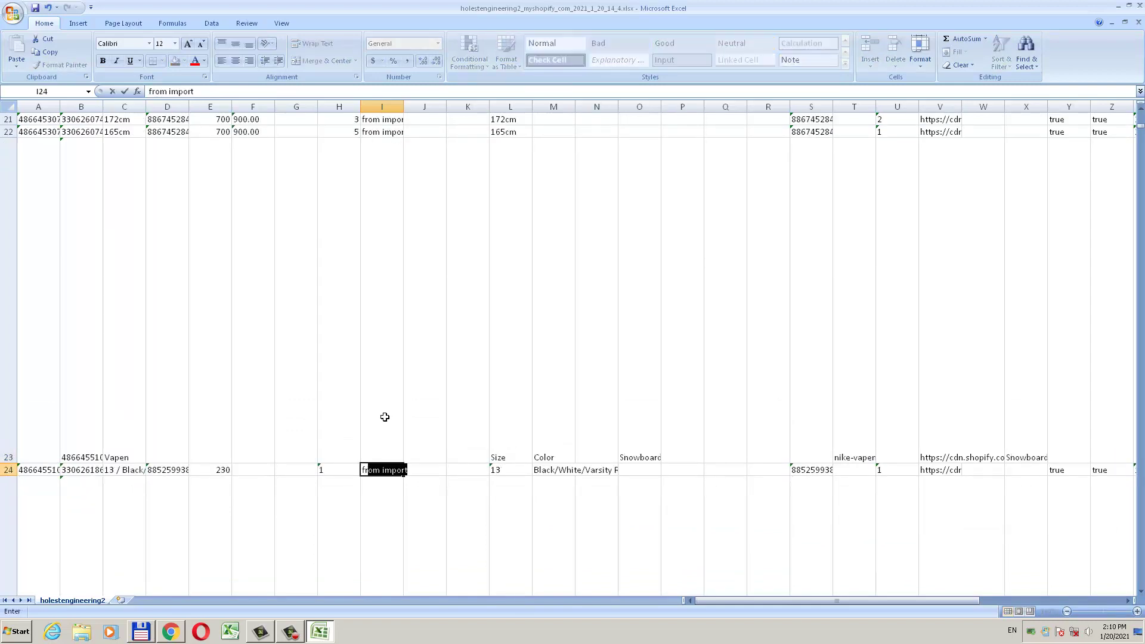
key(Return)
key(Return)
key(Return)
text(f)
key(Return)
- Enter "from import" in the My Metafield cells I31, I33 and I34
key(Return)
key(Return)
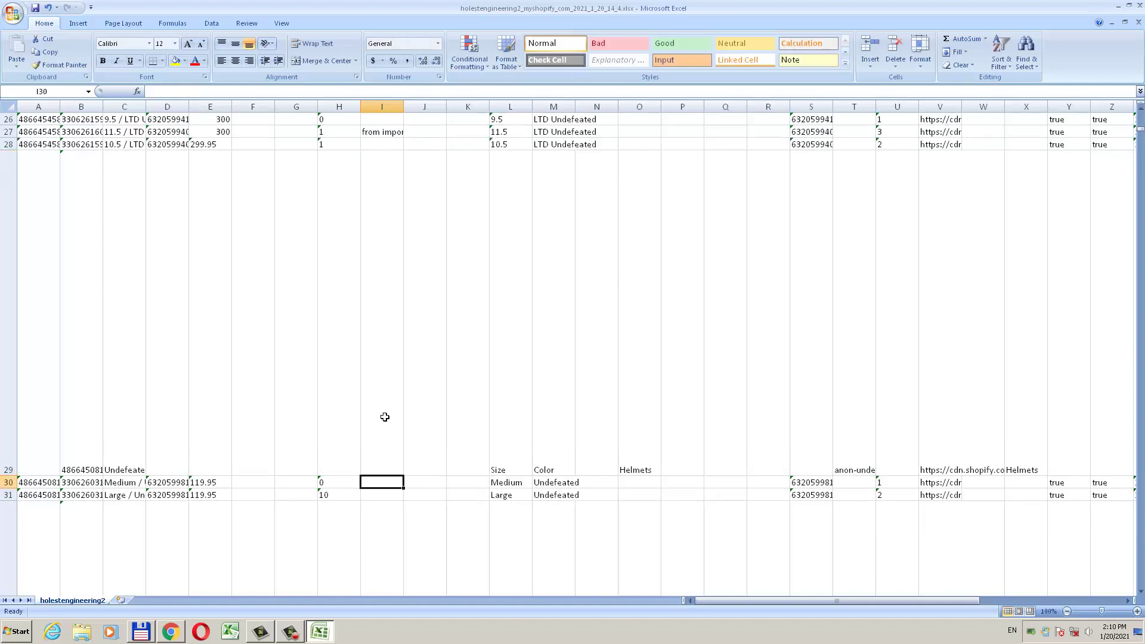
key(Return)
text(f)
key(Return)
key(Return)
key(Return)
key(Up)
text(f)
key(Return)
text(f)
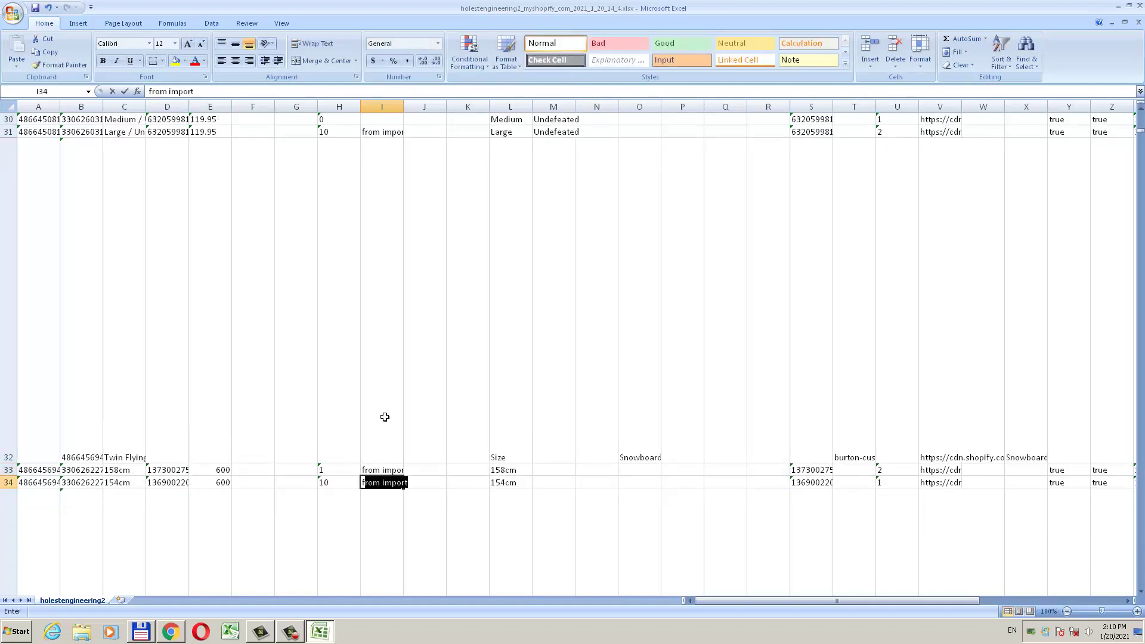
key(Return)
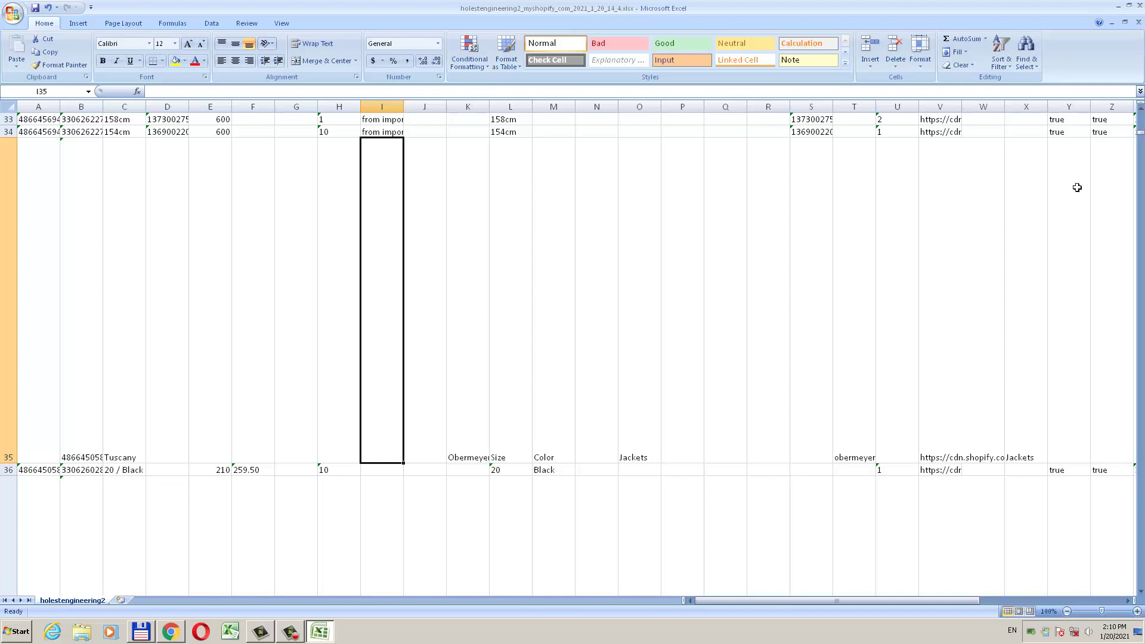
- Reduce the height of row 2 and insert an empty row above it, directly under the headers
drag(1140, 134, 1140, 111)
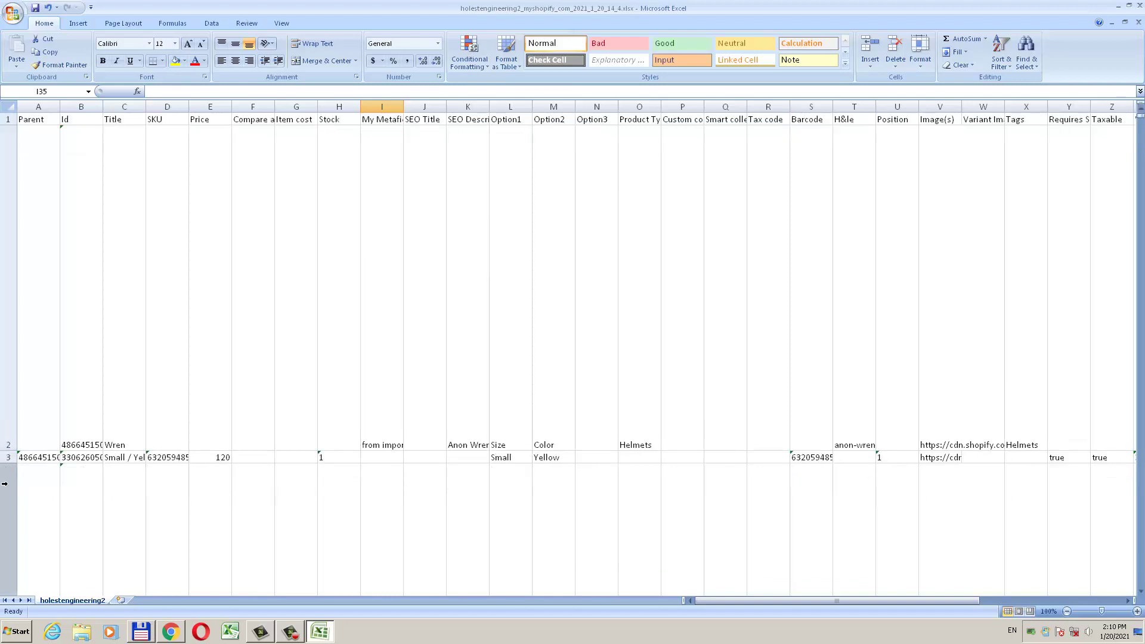
drag(10, 451, 9, 176)
click(9, 153)
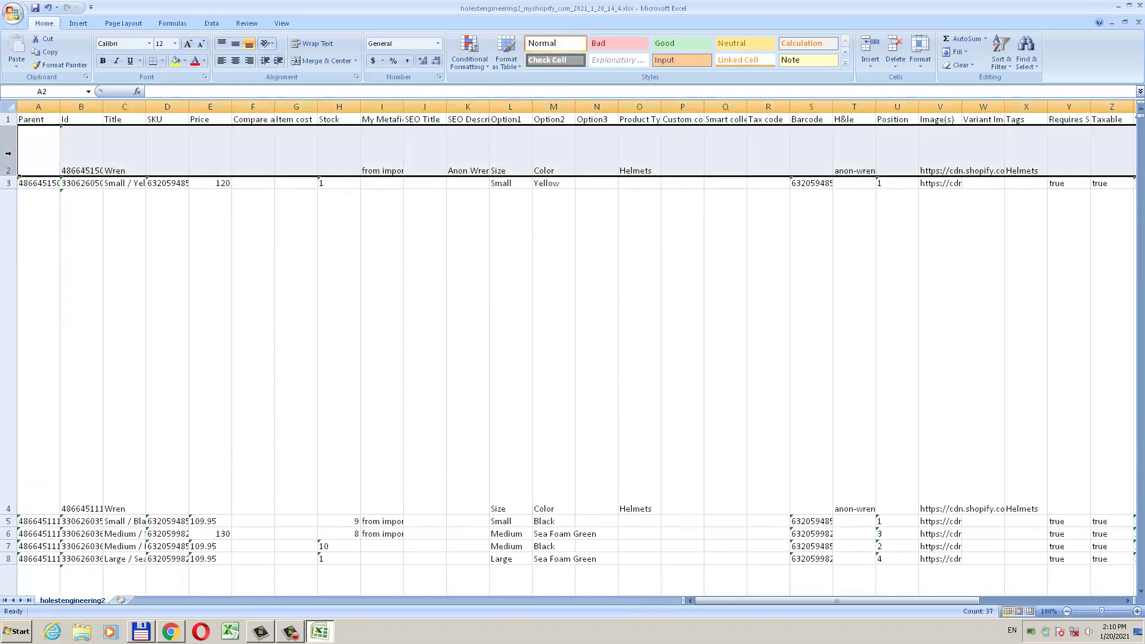
right_click(6, 148)
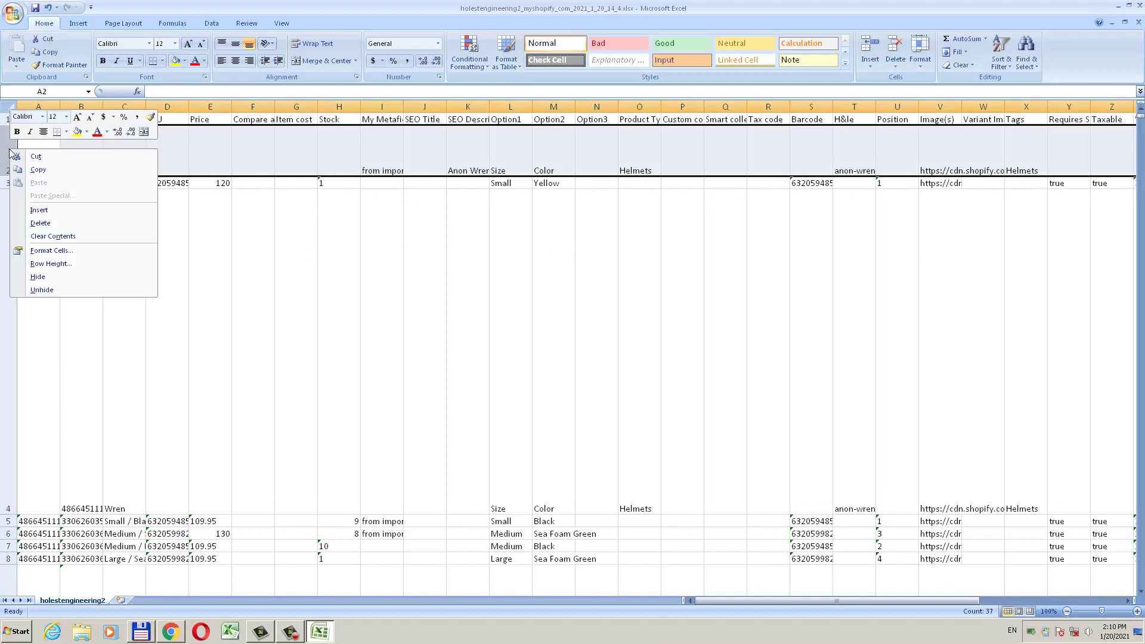
click(43, 210)
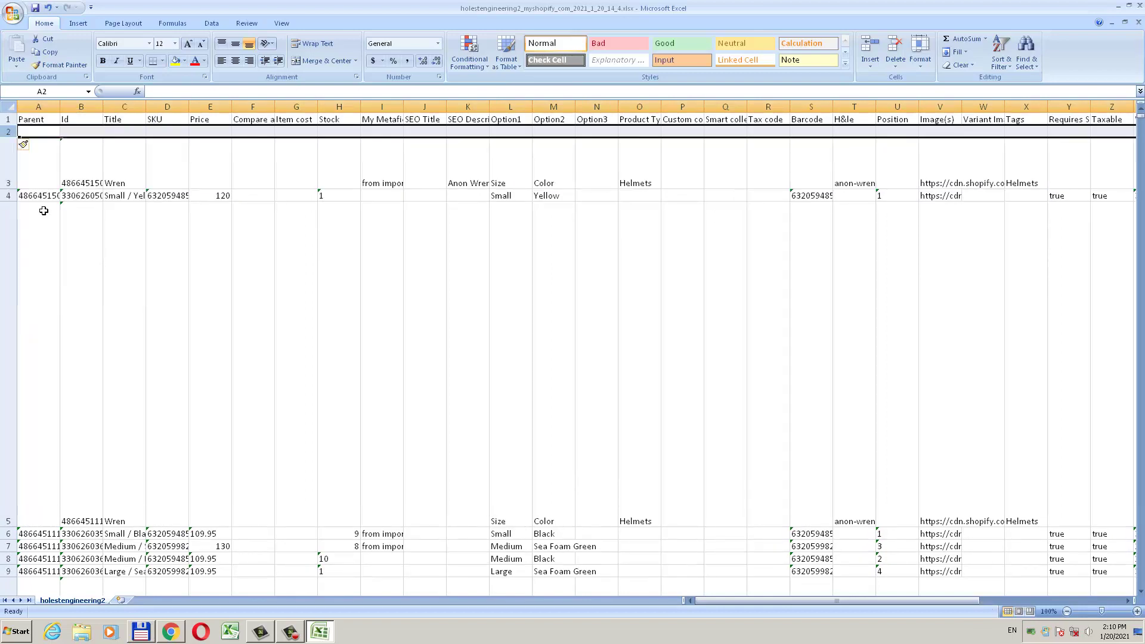
- Enter "My Imported Product 1" as the Title in the new row's cell C2
key(Right)
key(Right)
text(My)
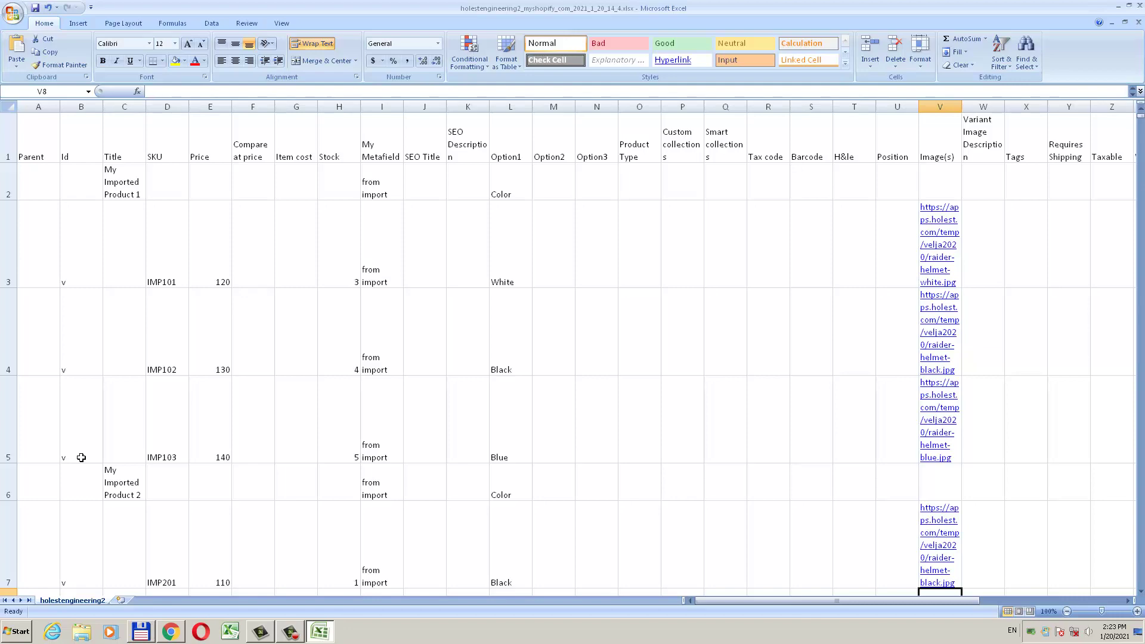
- Switch to the Shopify import document in Google Docs and copy the raider-helmet-green.jpg image URL
key(alt+Tab)
drag(325, 527, 588, 526)
key(ctrl+c)
right_click(563, 523)
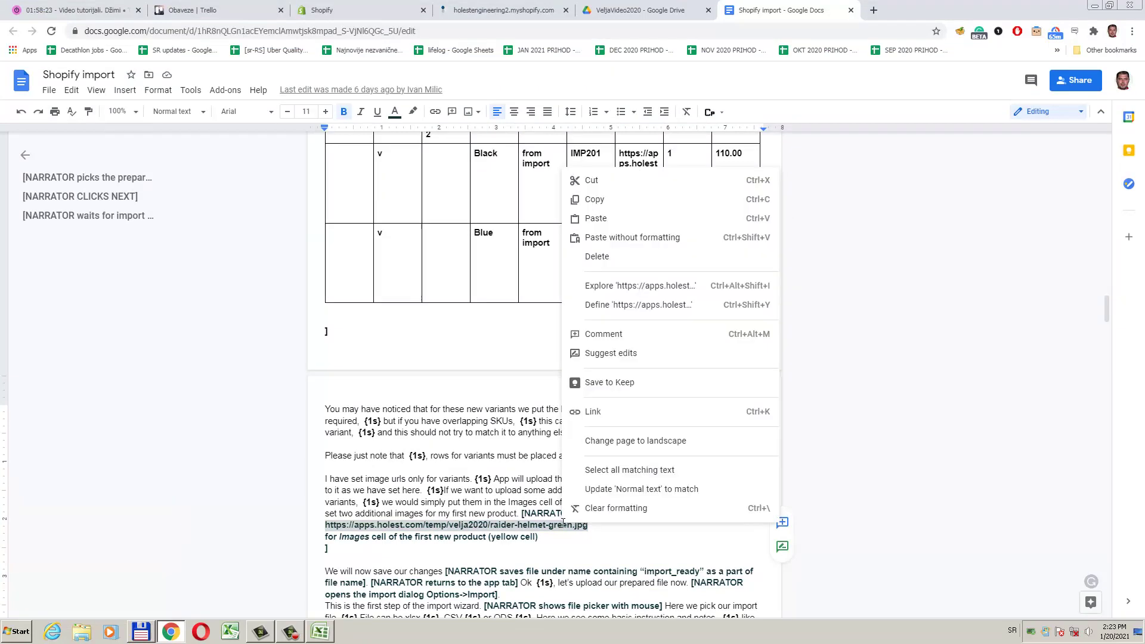
click(592, 197)
- Return to Excel and paste the copied image URL into the Image(s) cell V2 of My Imported Product 1
key(alt+Tab)
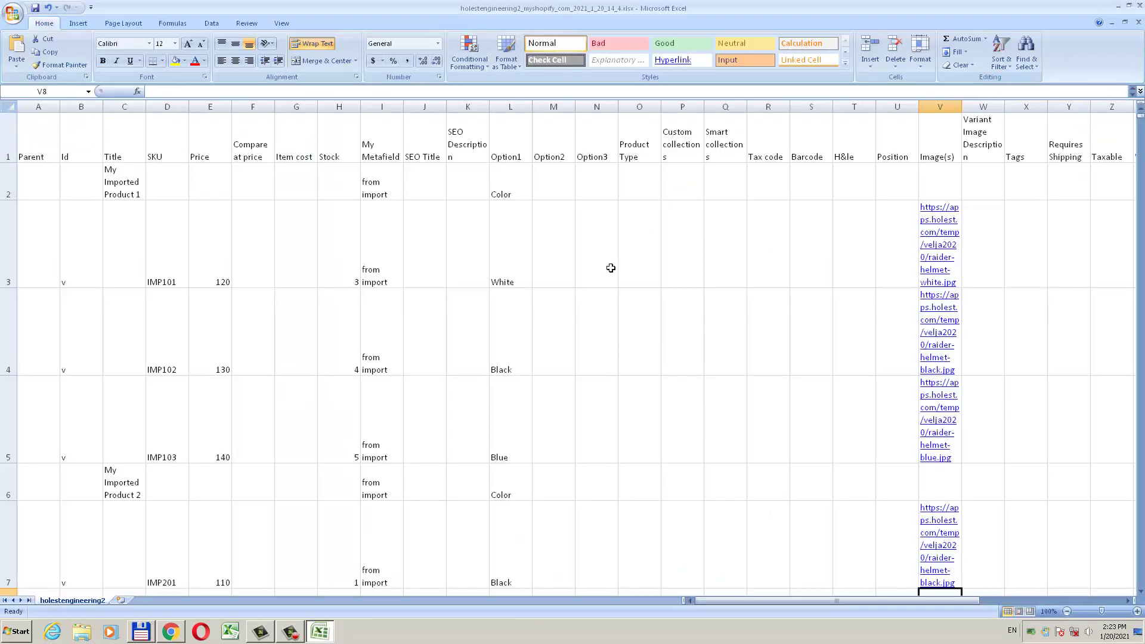
double_click(925, 187)
key(ctrl+v)
key(Return)
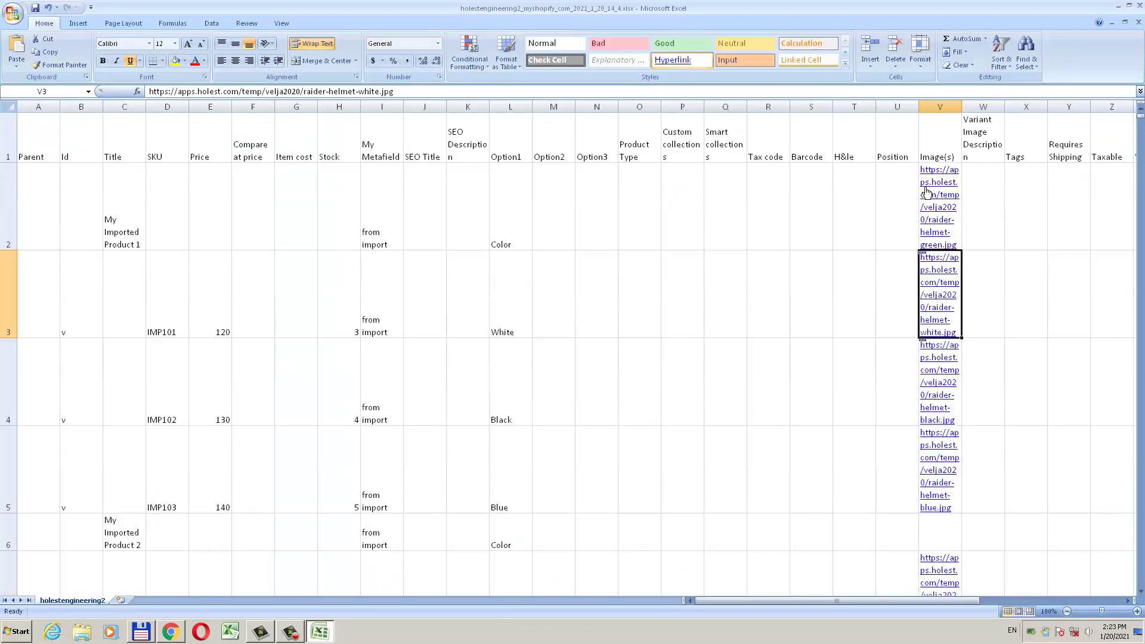
click(926, 190)
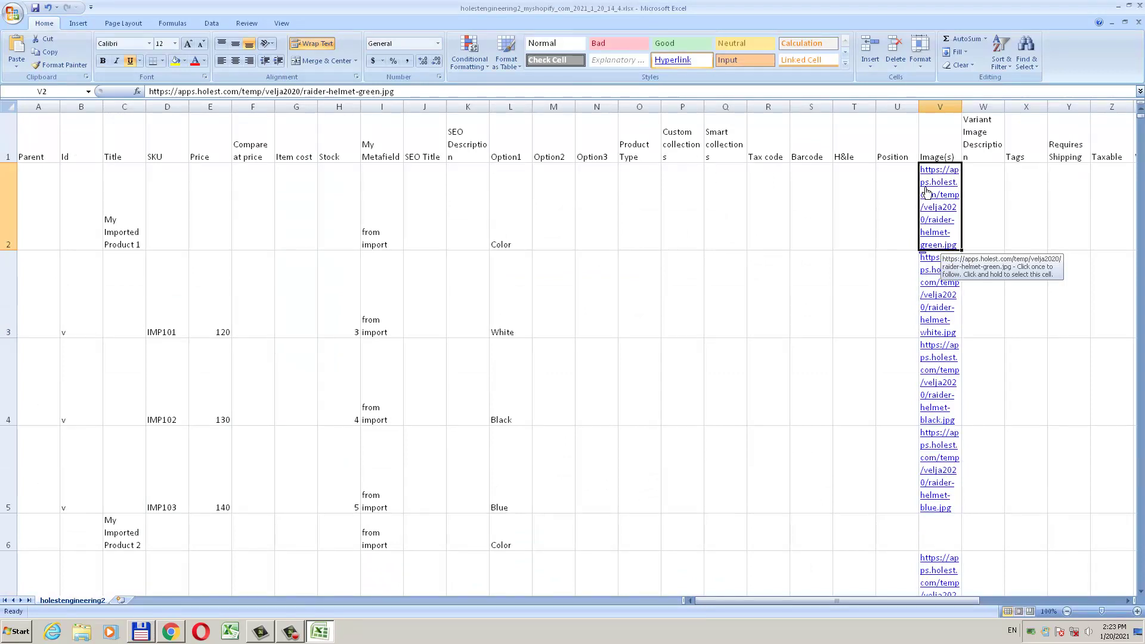
- Save the workbook under a new name by adding "-IMPORT_READY" to the end of the current file name
click(13, 12)
click(36, 118)
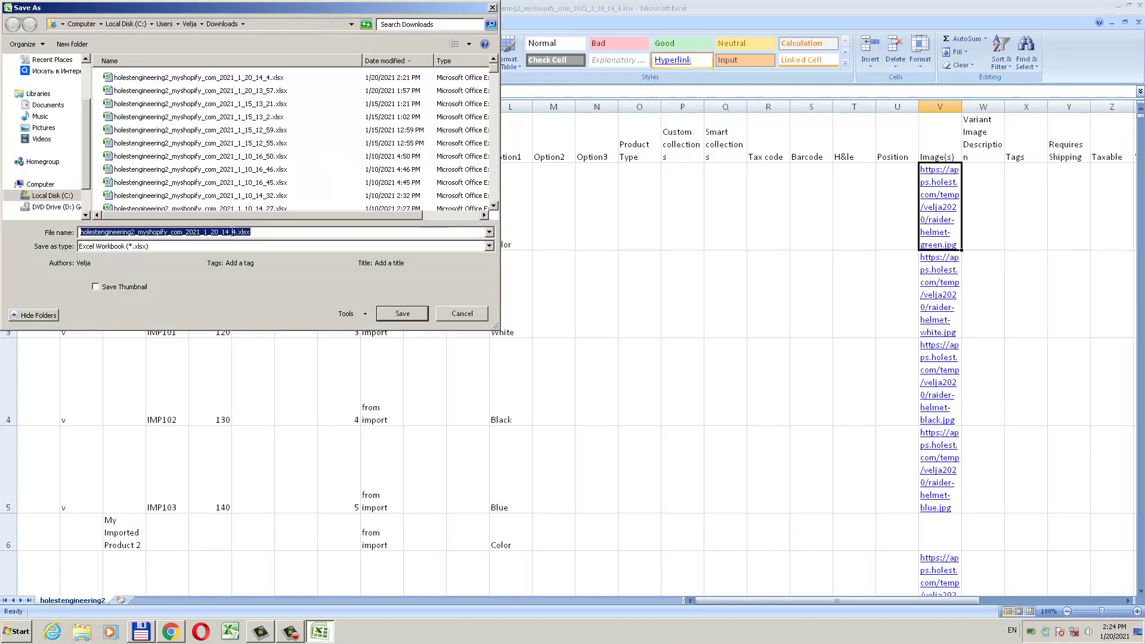
scroll(87, 138, up, 3)
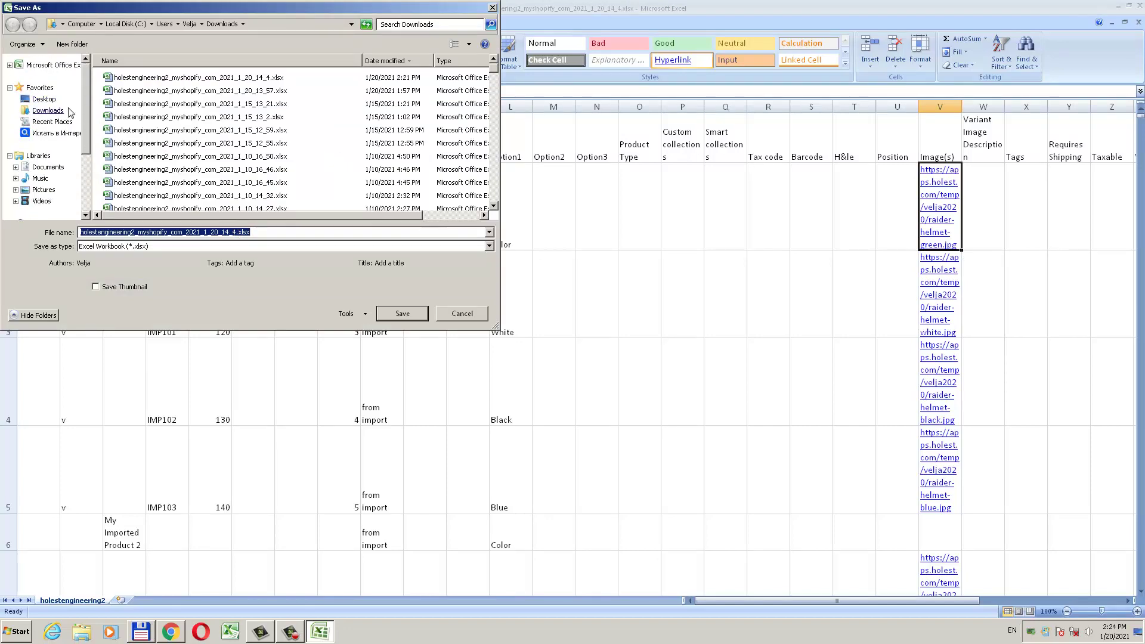
scroll(86, 125, down, 3)
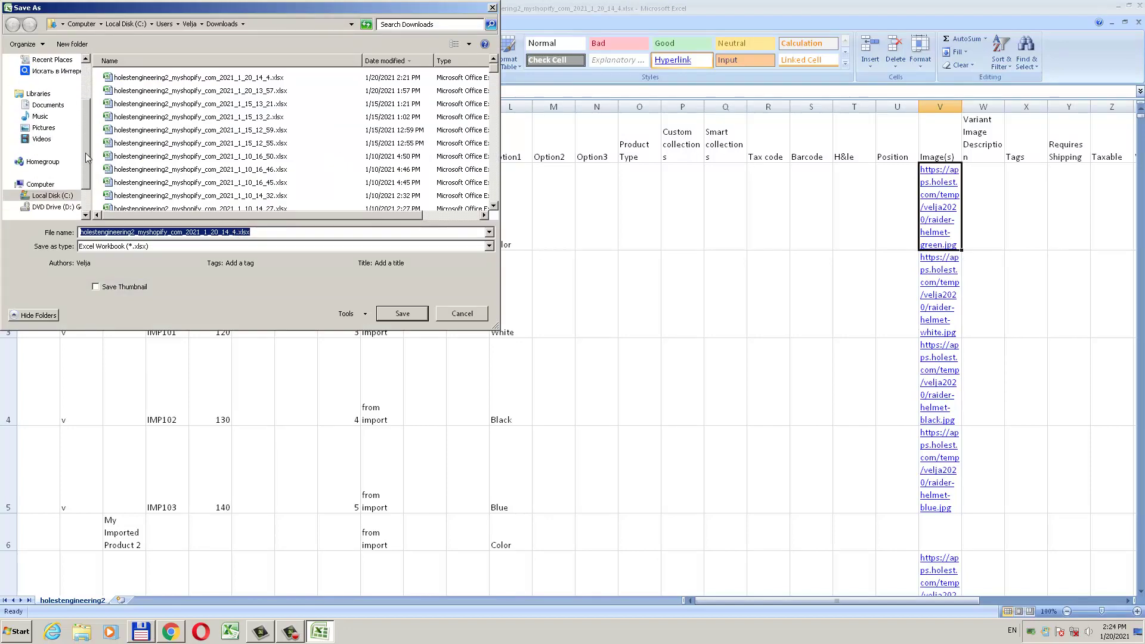
click(239, 233)
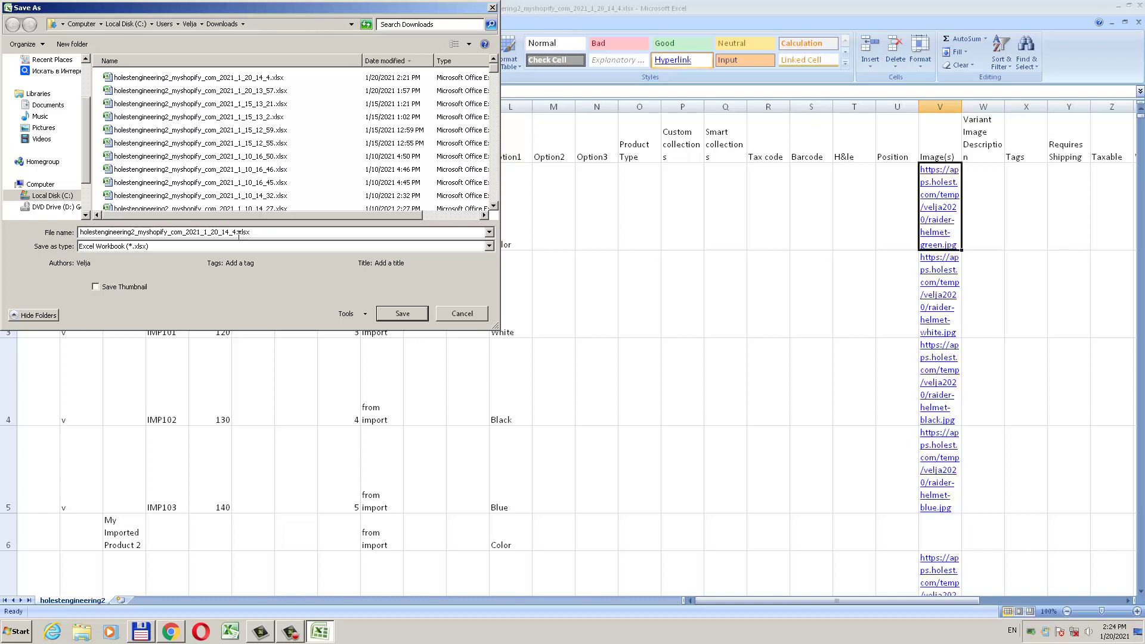
text(-)
text(IMPORT_READZ)
key(BackSpace)
text(Y)
click(400, 311)
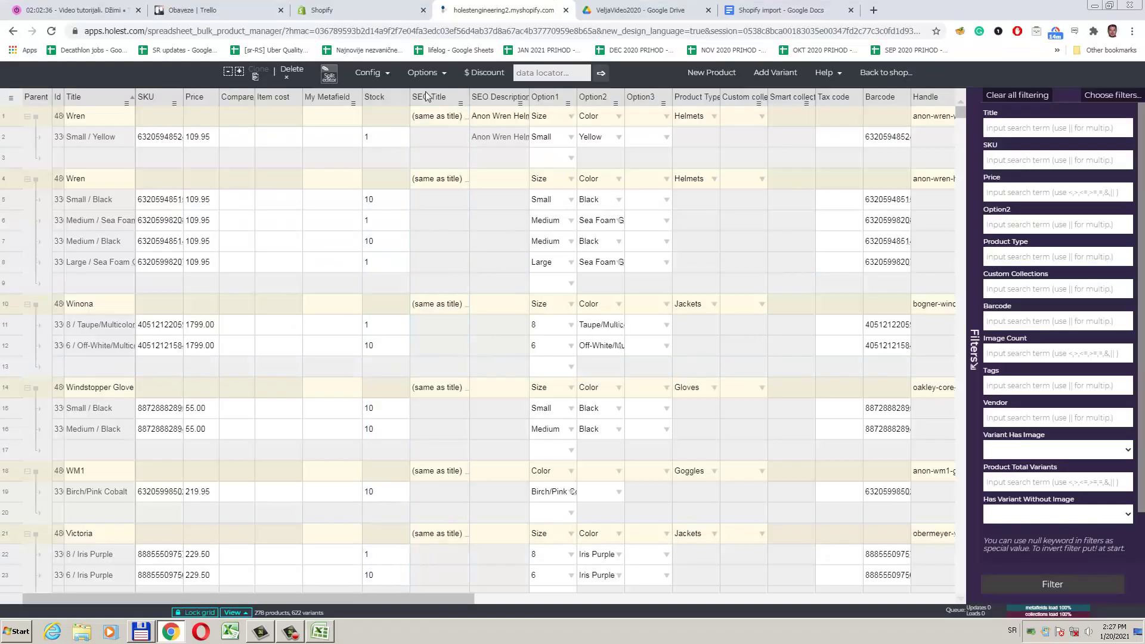
- Open the product import dialog in the Shopify bulk product manager
click(441, 73)
click(438, 232)
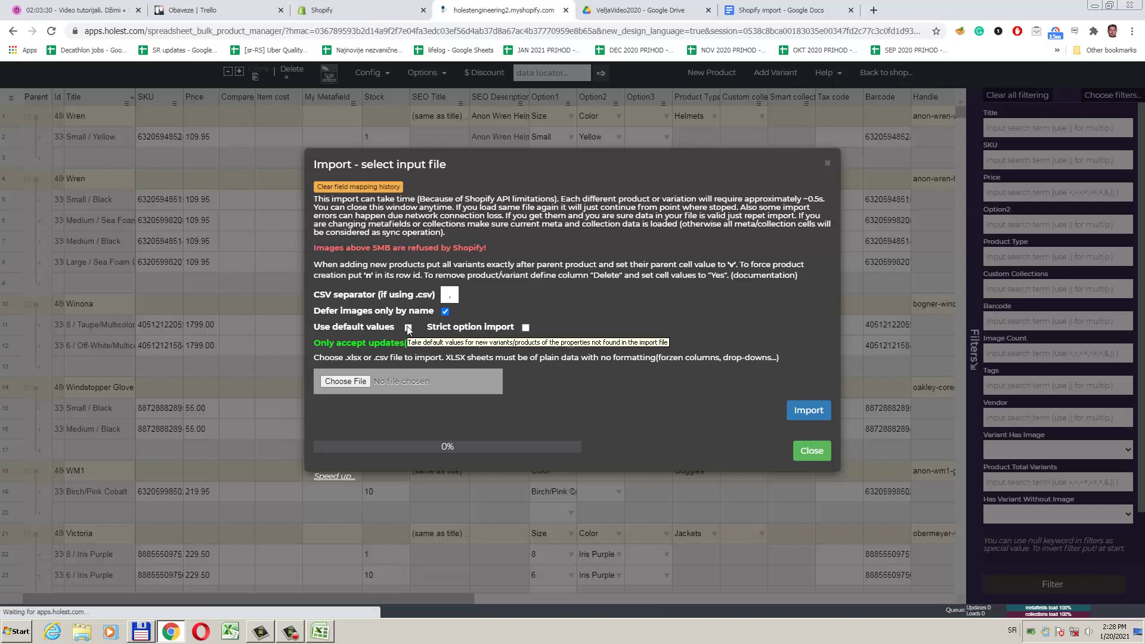
click(526, 328)
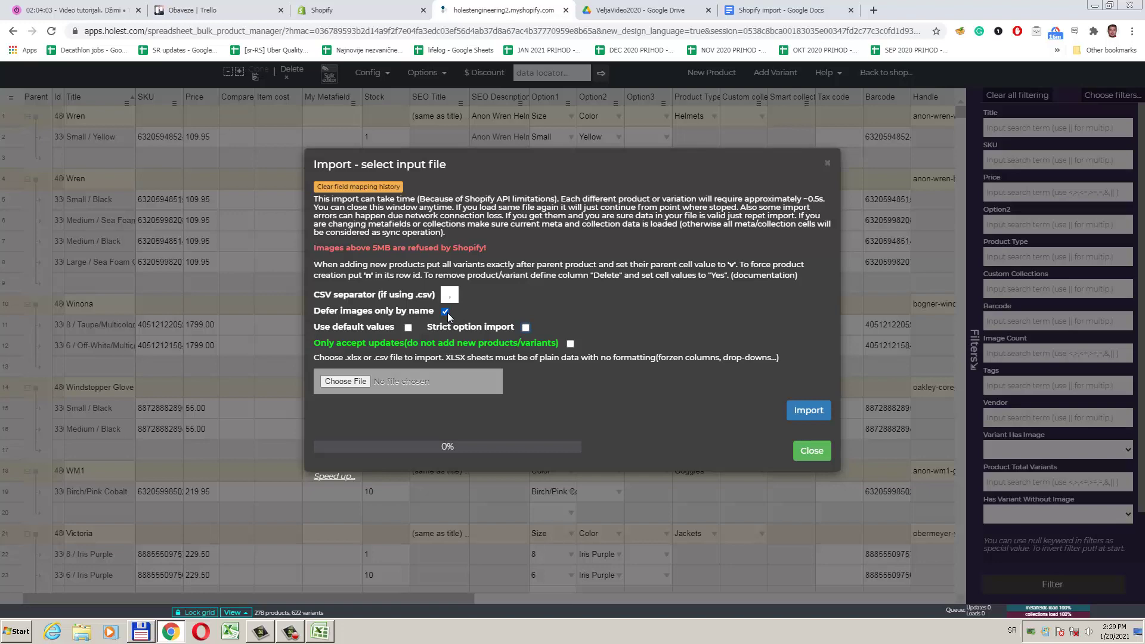
- Choose holestengineering2_myshopify_com_2021_1_20_14_4-IMPORT_READY.xlsx from New folder on the Desktop and start the import
click(349, 380)
click(44, 76)
click(153, 232)
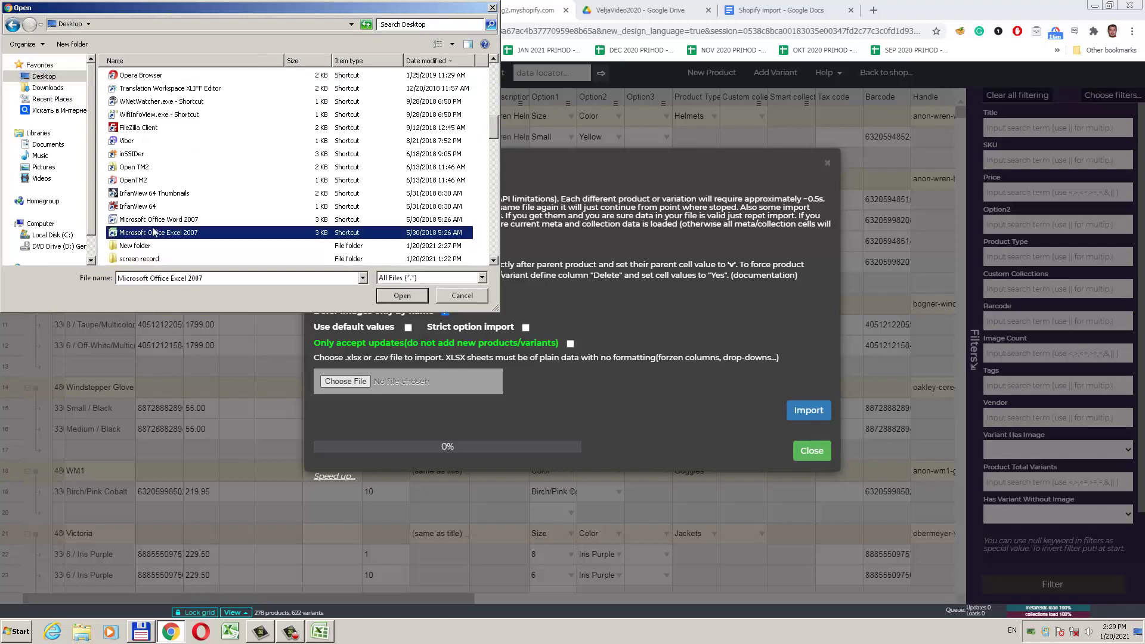
double_click(145, 247)
click(194, 79)
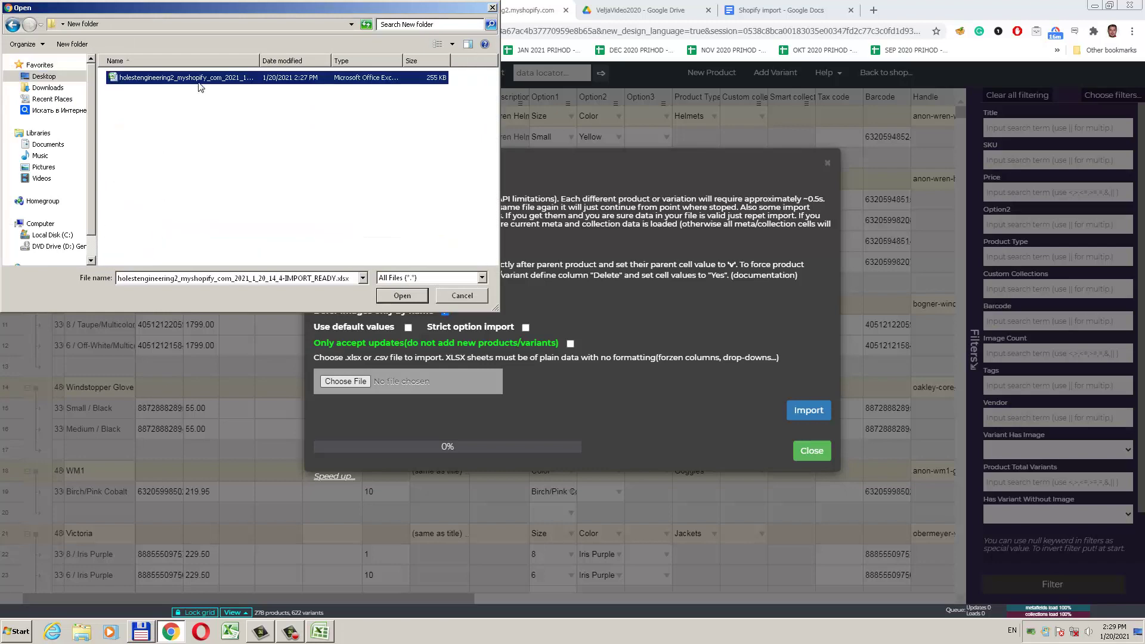
click(402, 295)
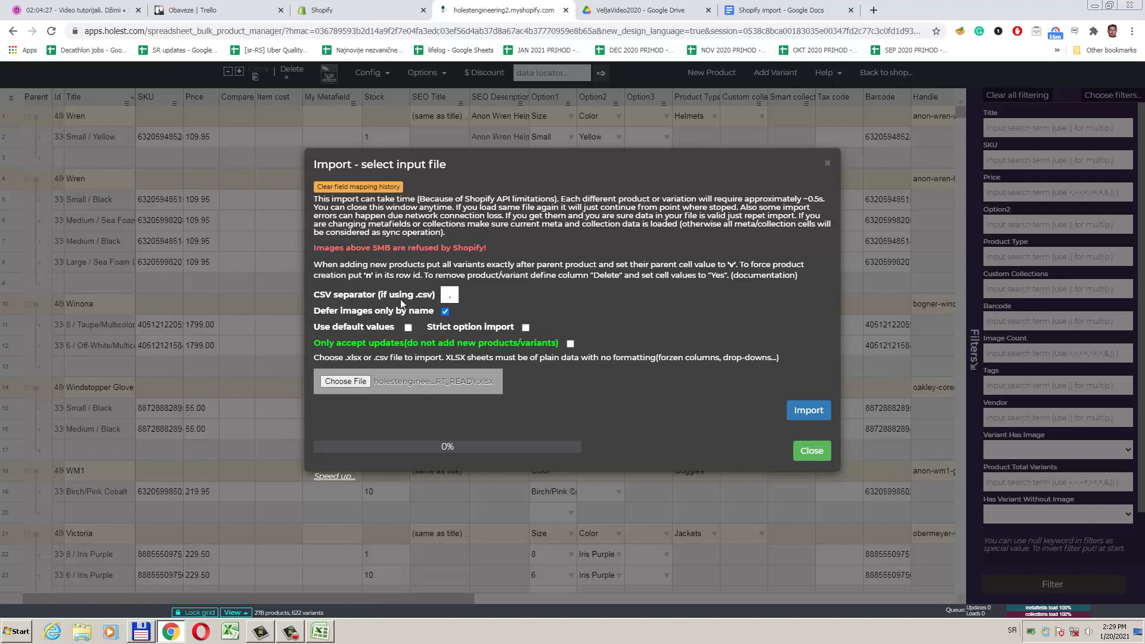
click(801, 415)
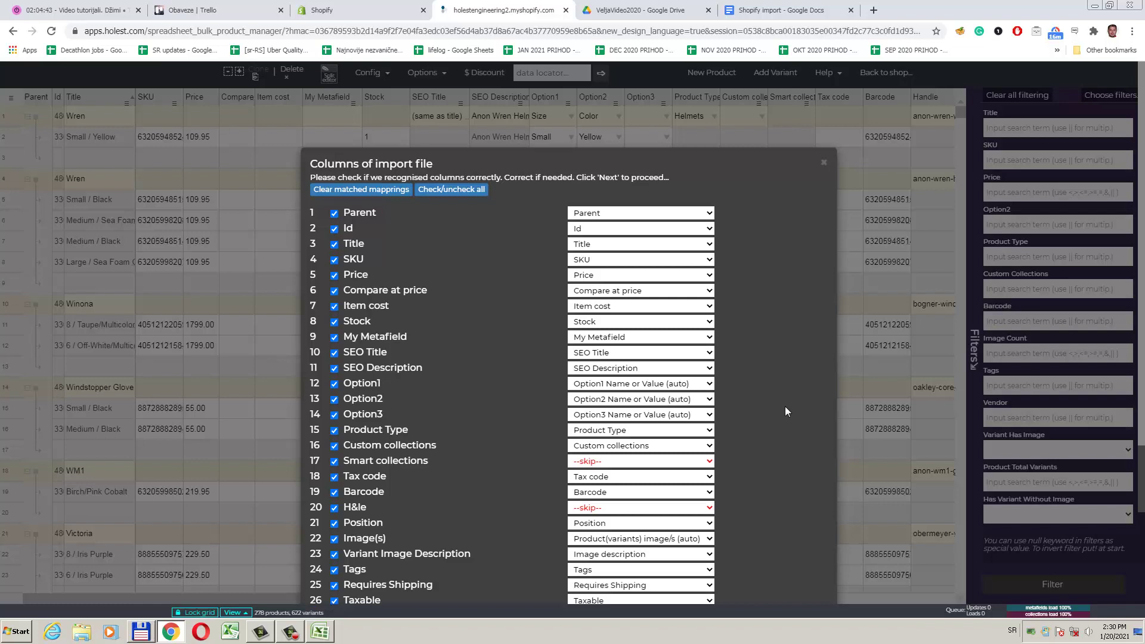
- Examine the target field choices for the Stock, SKU and Smart collections columns in the import column mapping
click(713, 325)
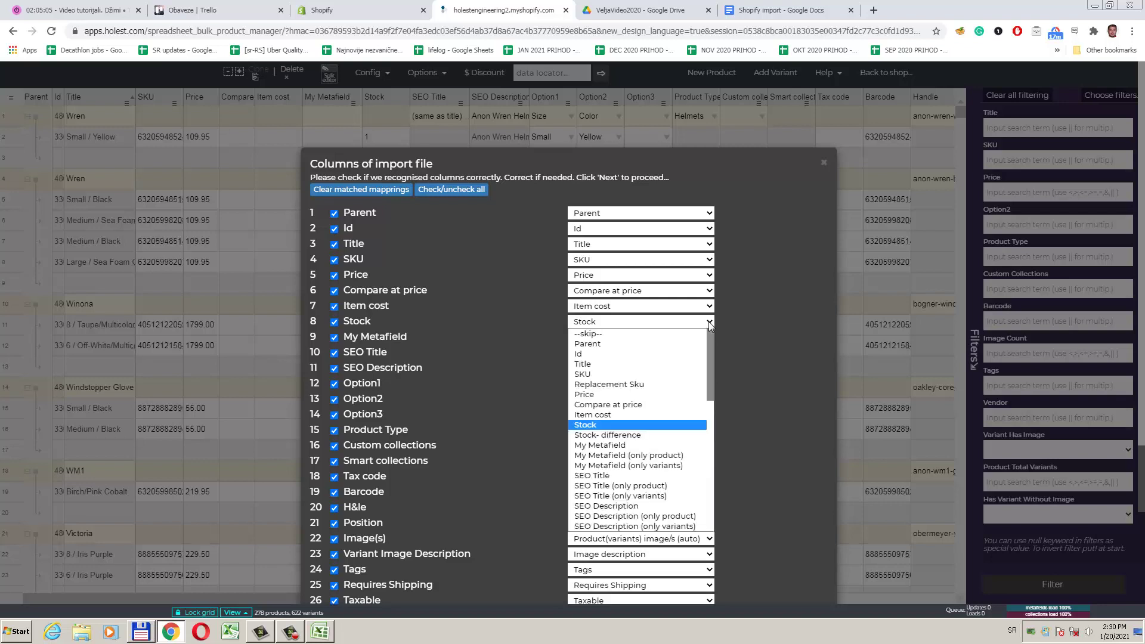
click(624, 424)
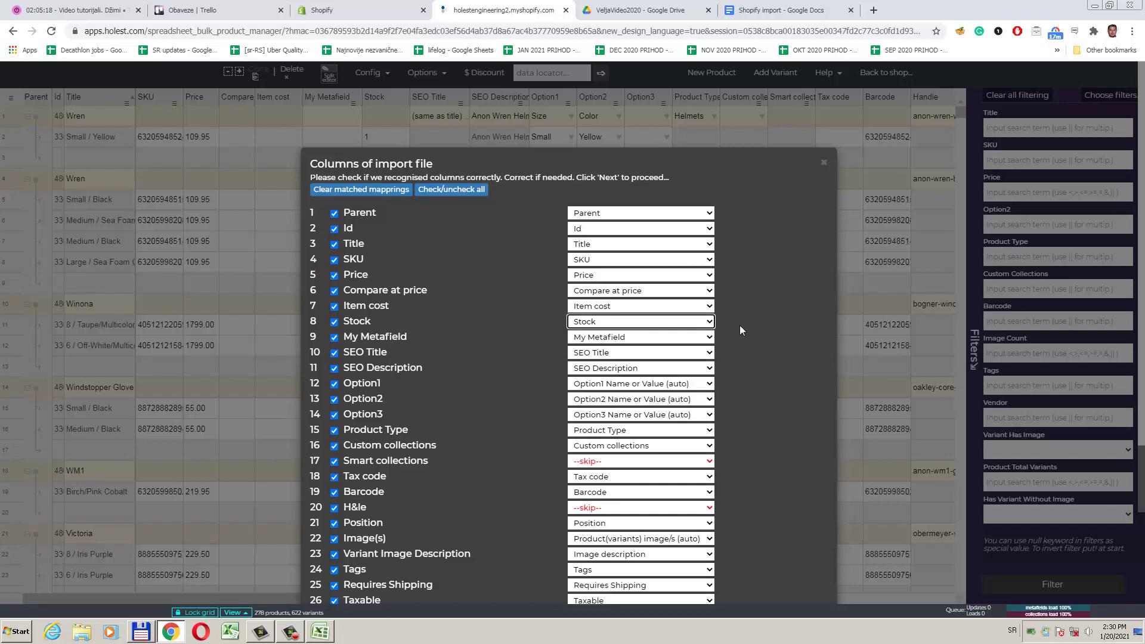
click(693, 261)
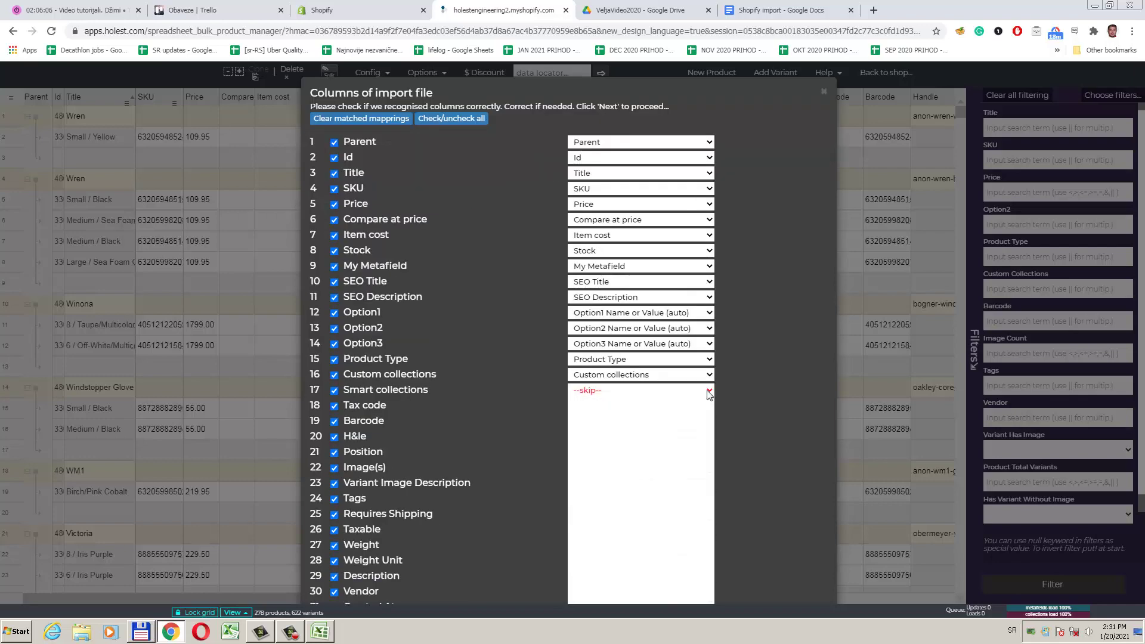
click(640, 390)
scroll(638, 506, down, 5)
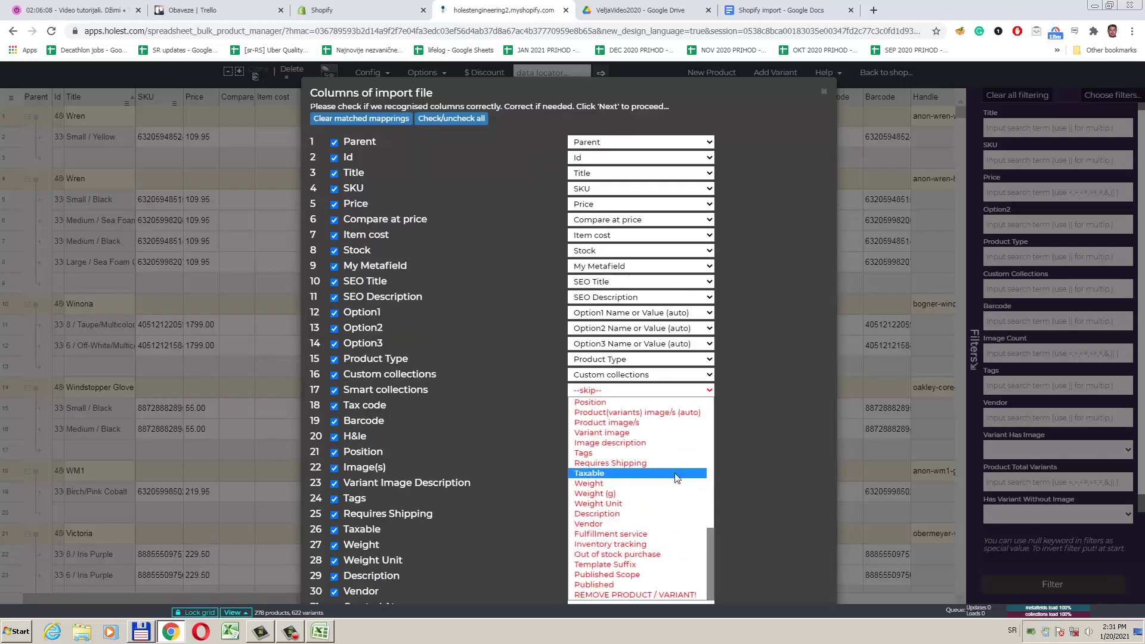
click(658, 595)
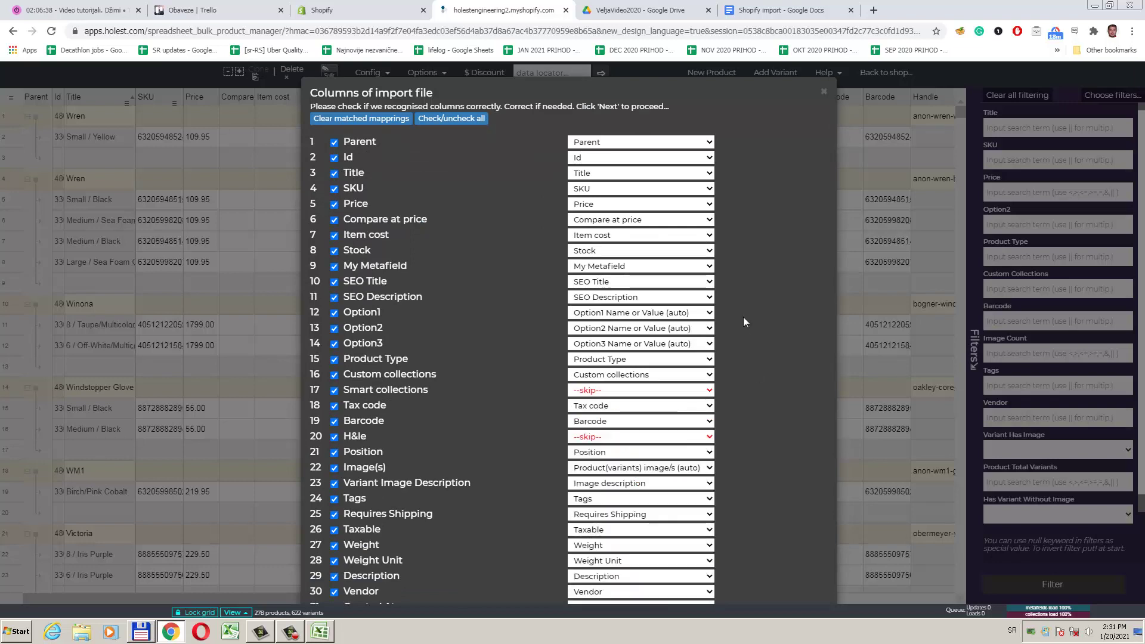
- Check the target field choices for the My Metafield column, then accept the column mapping and proceed to the import preview
click(686, 266)
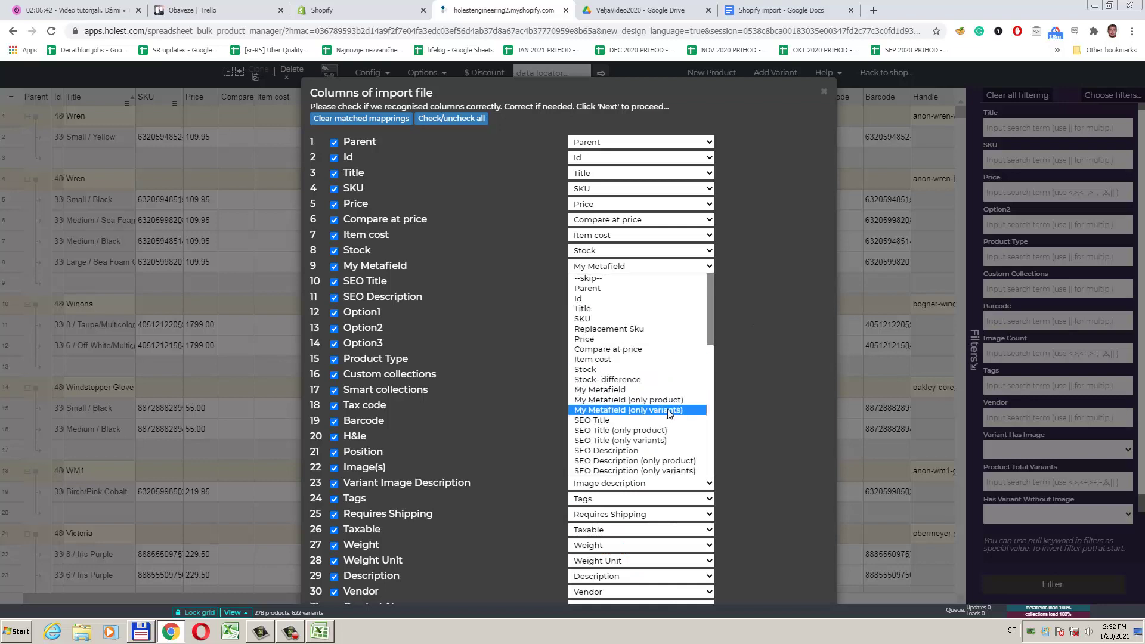
click(742, 360)
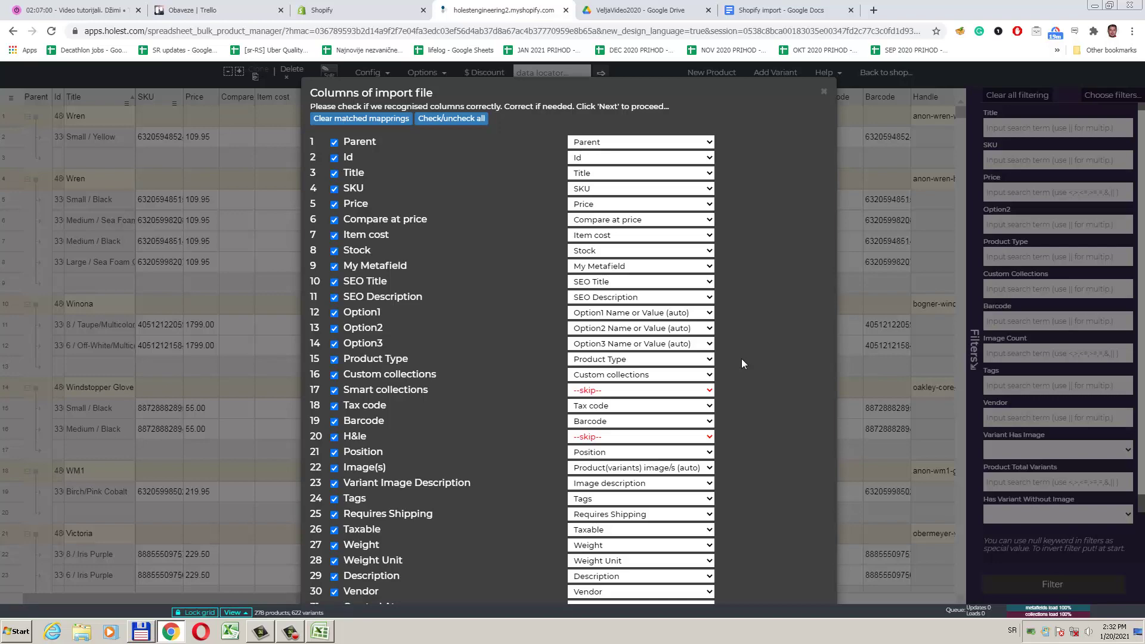
scroll(742, 359, down, 3)
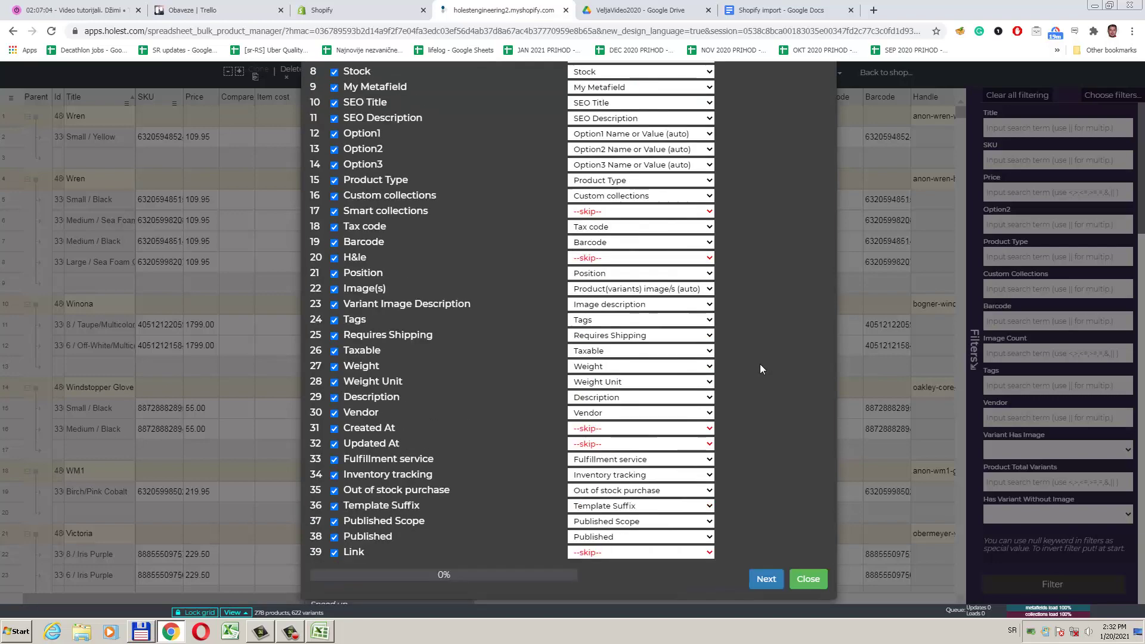
click(766, 579)
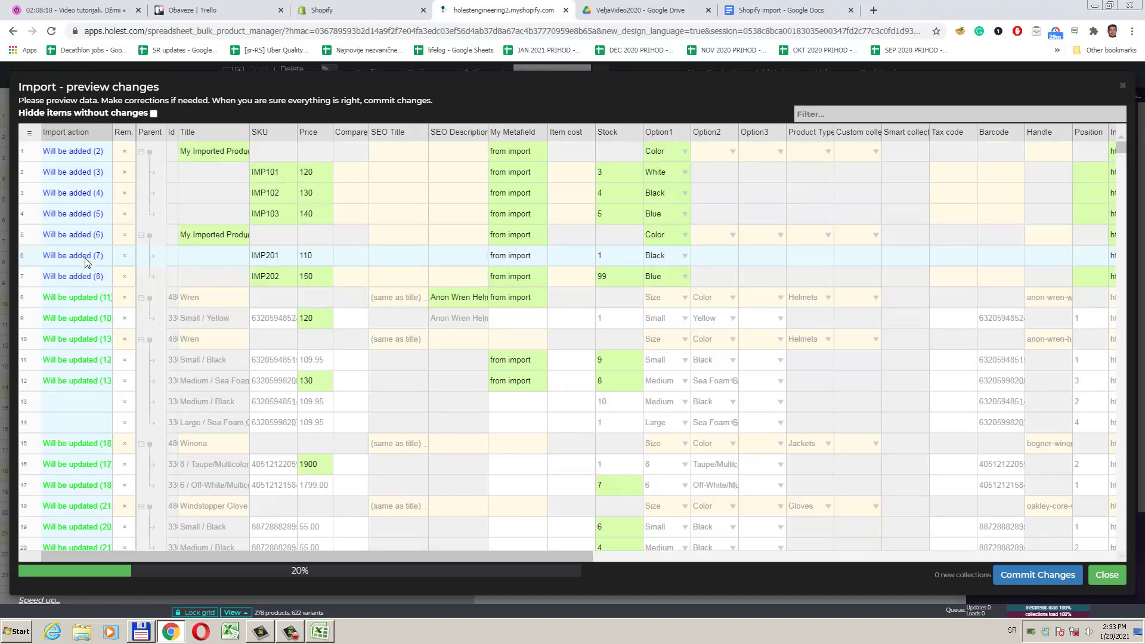
- In the import preview, set the price of the Wren Small / Yellow variant to 150 and the Medium / Sea Foam variant to 140
click(310, 319)
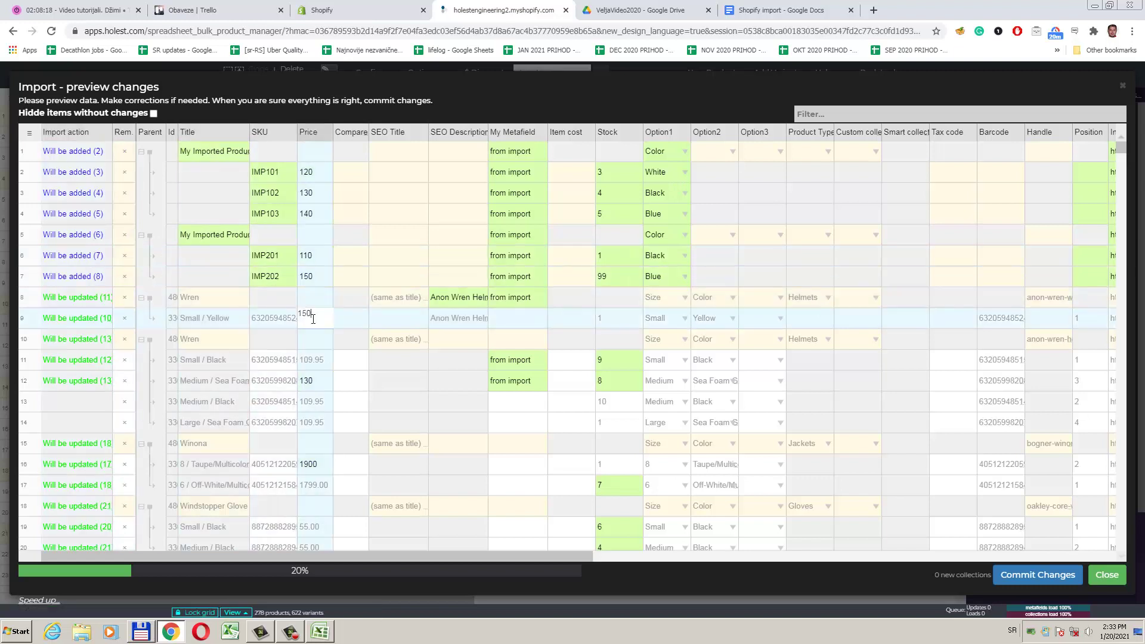
text(150)
click(309, 382)
text(140)
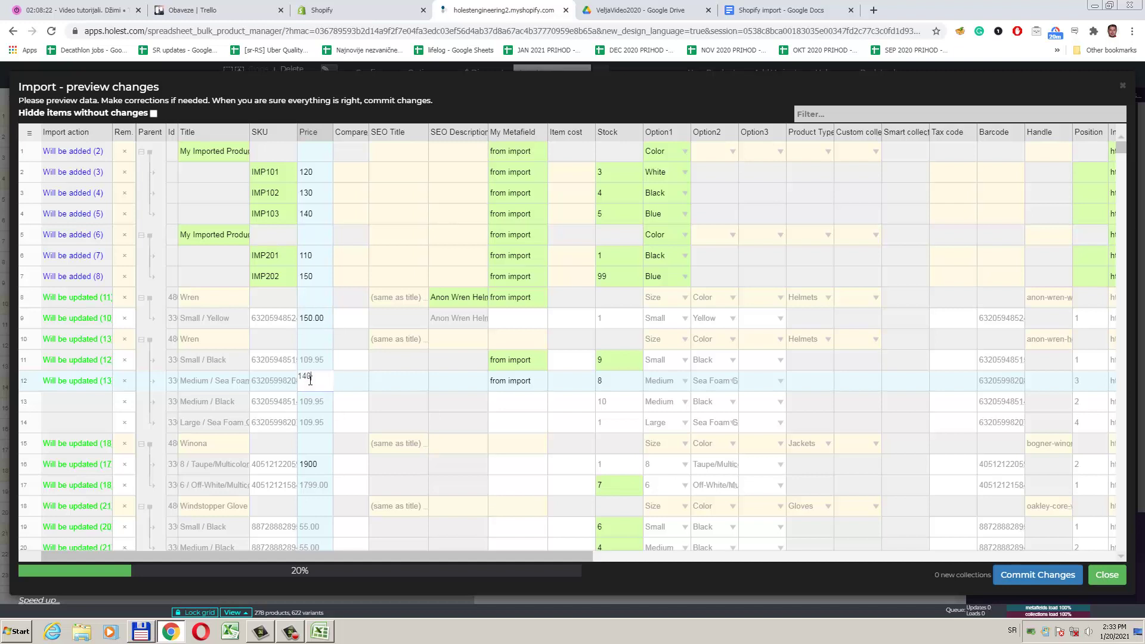
key(Return)
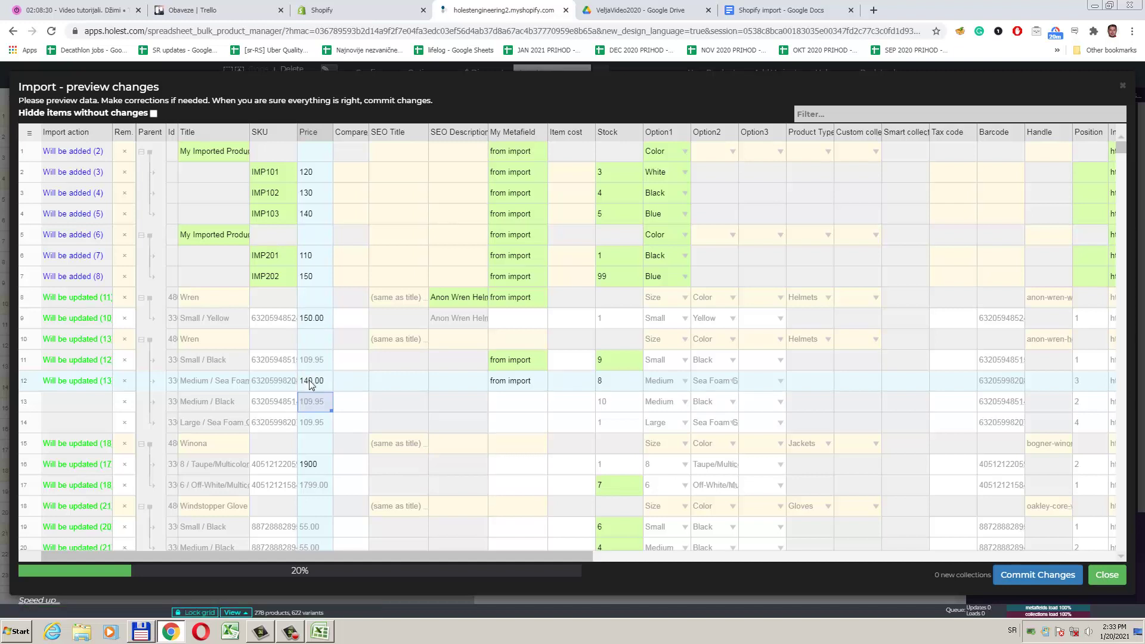
- Remove the variant with SKU IMP202 from the import preview
click(124, 276)
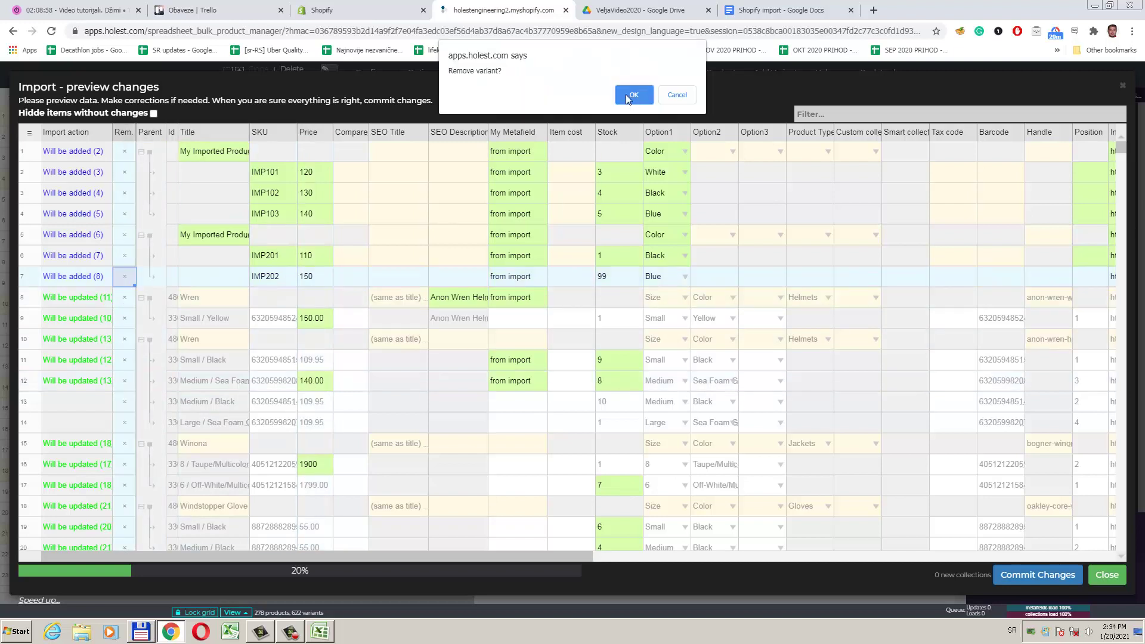
click(632, 95)
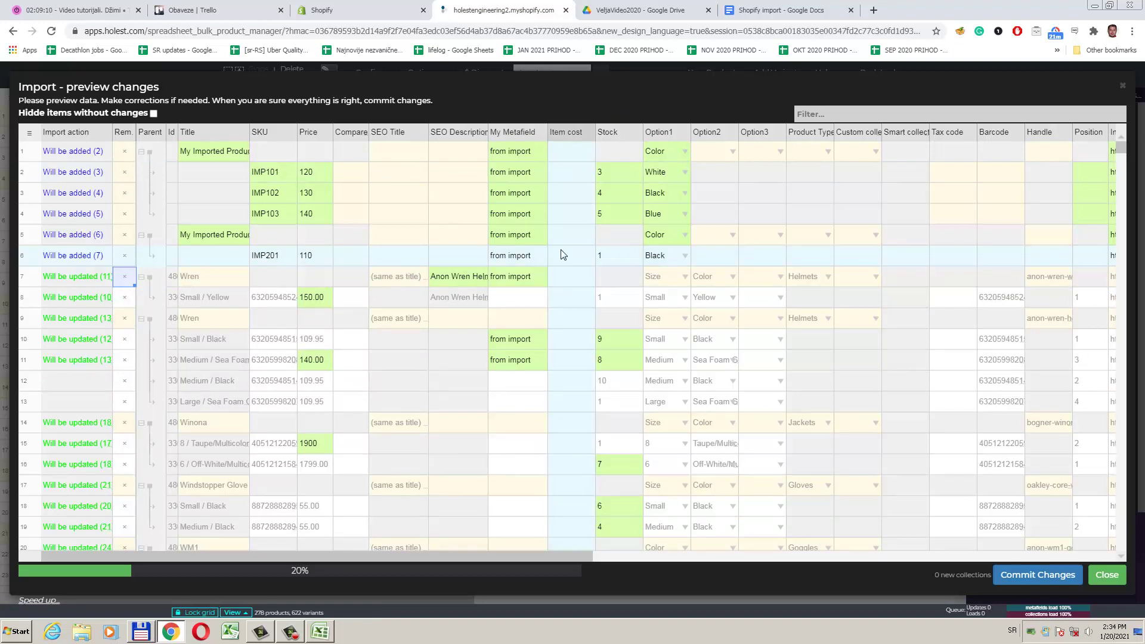
- Commit the previewed import changes and close the import dialog to return to the product grid
click(1008, 576)
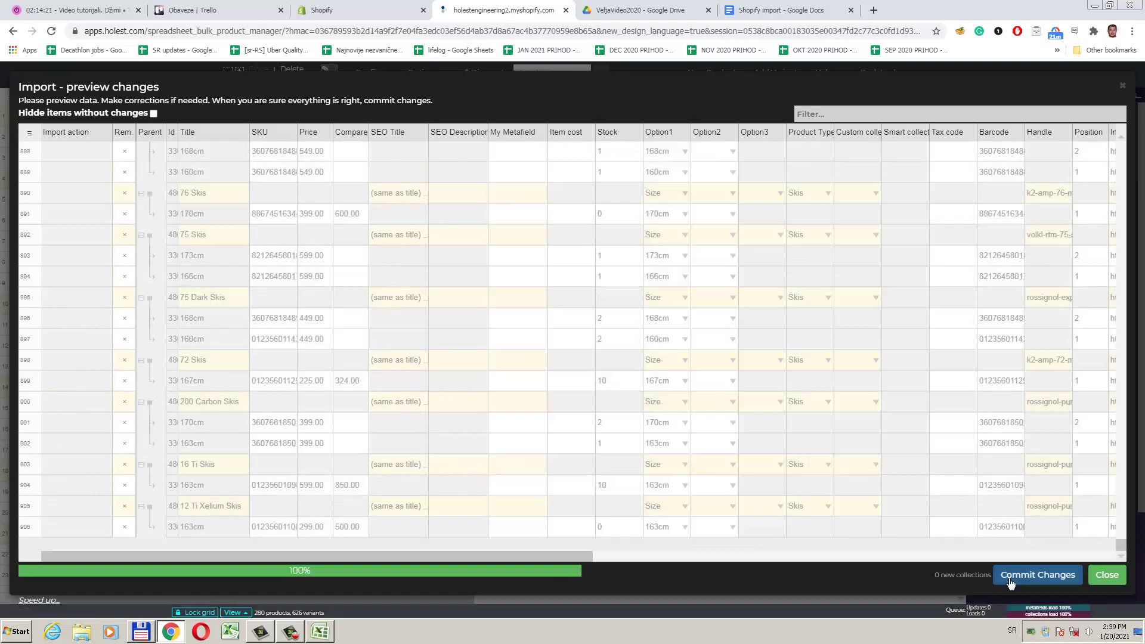
click(1100, 575)
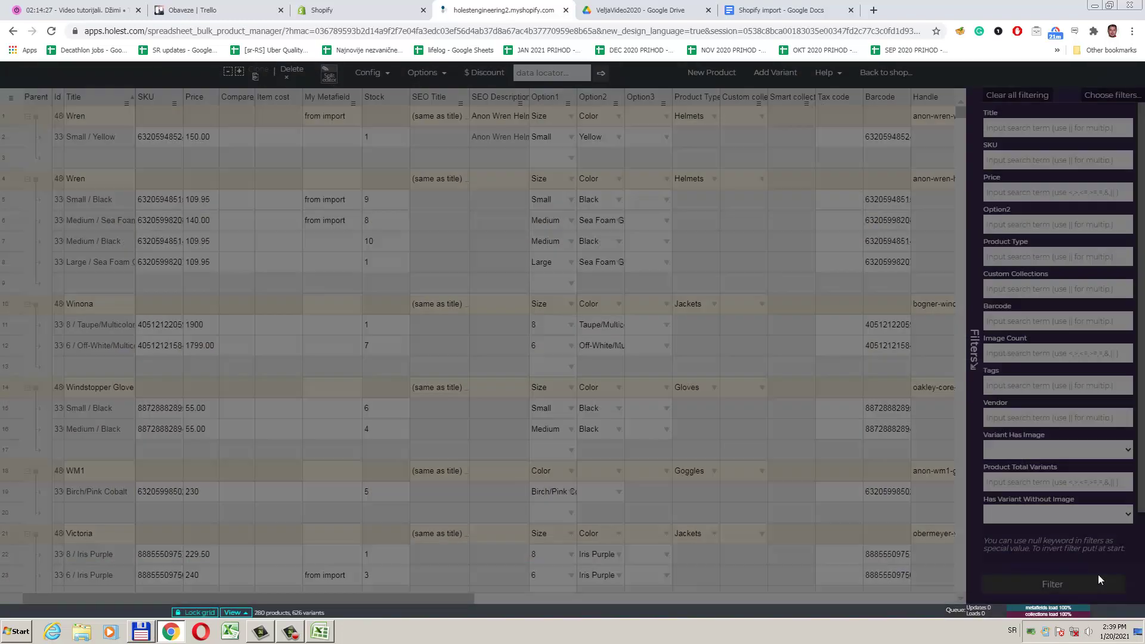
scroll(333, 268, down, 2)
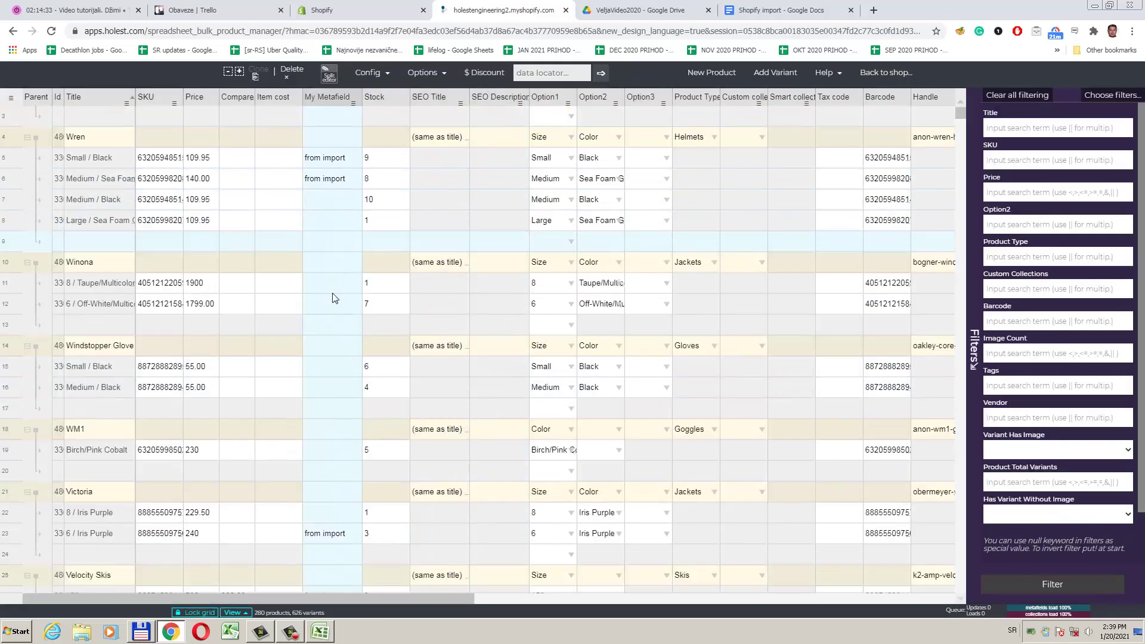
scroll(333, 298, up, 2)
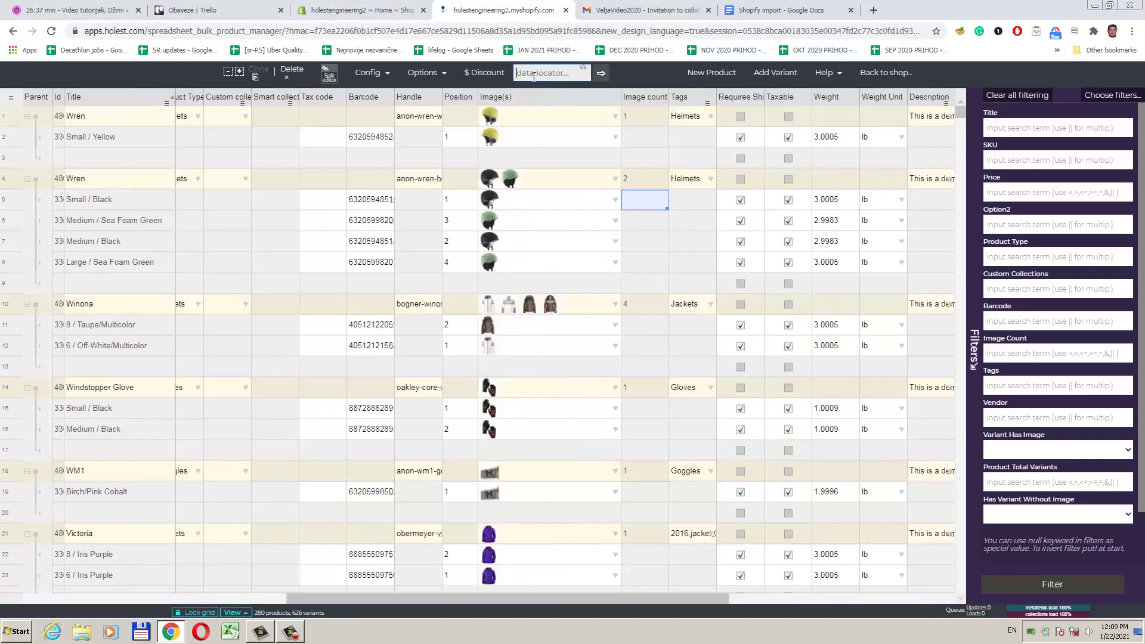
- Locate "My Imported" in the product grid and examine the imported products with their variants
click(533, 74)
text(My Imported)
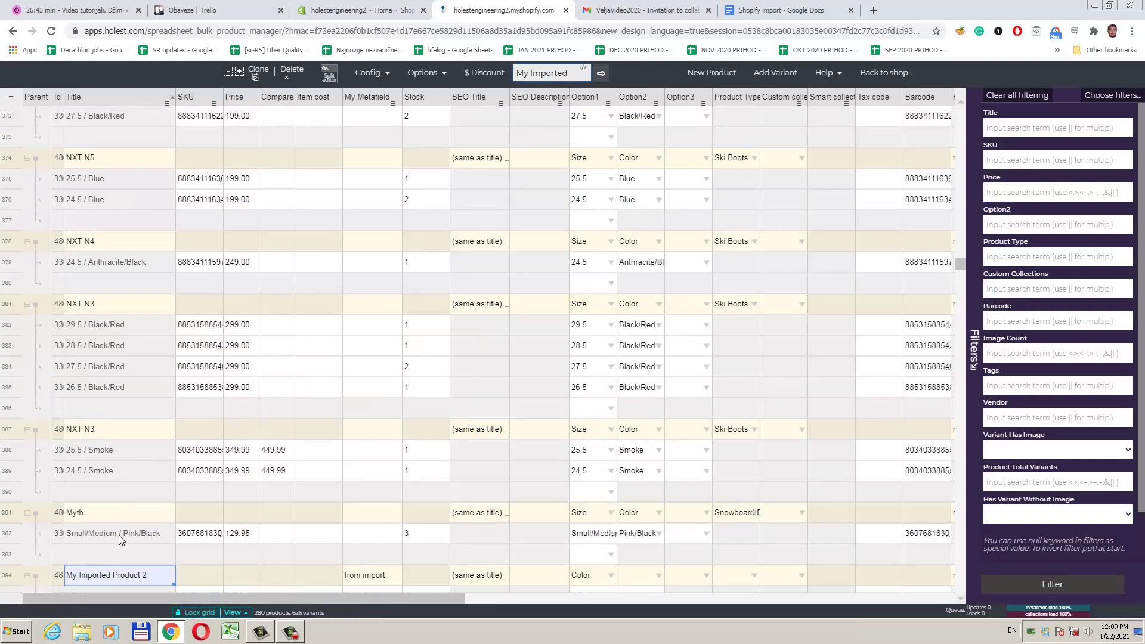
key(Up)
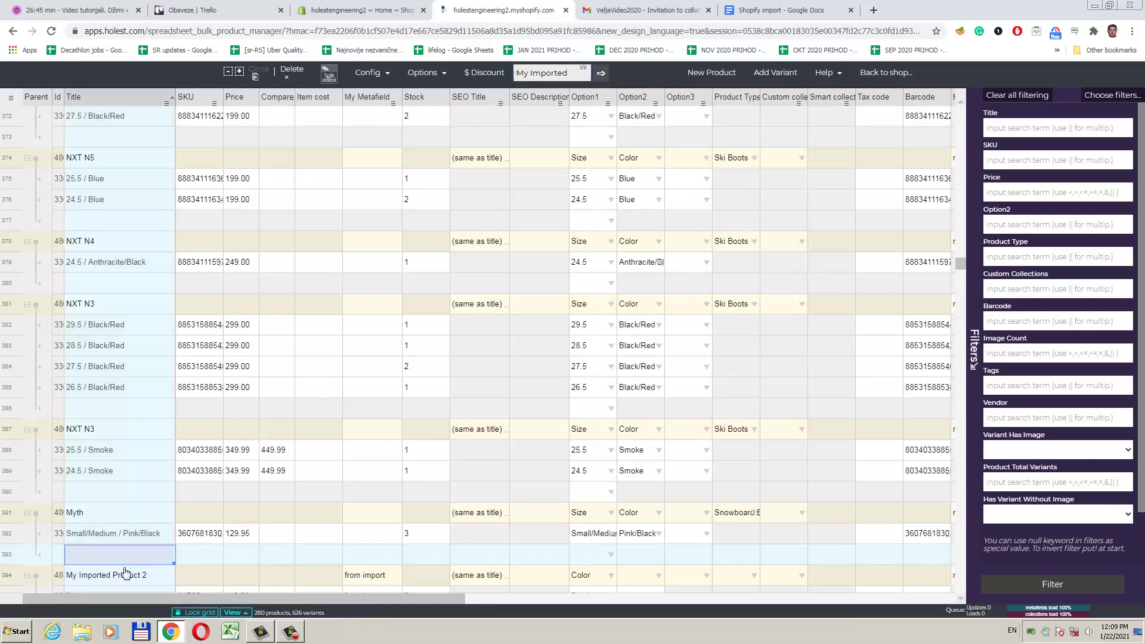
scroll(124, 572, down, 3)
scroll(124, 571, down, 4)
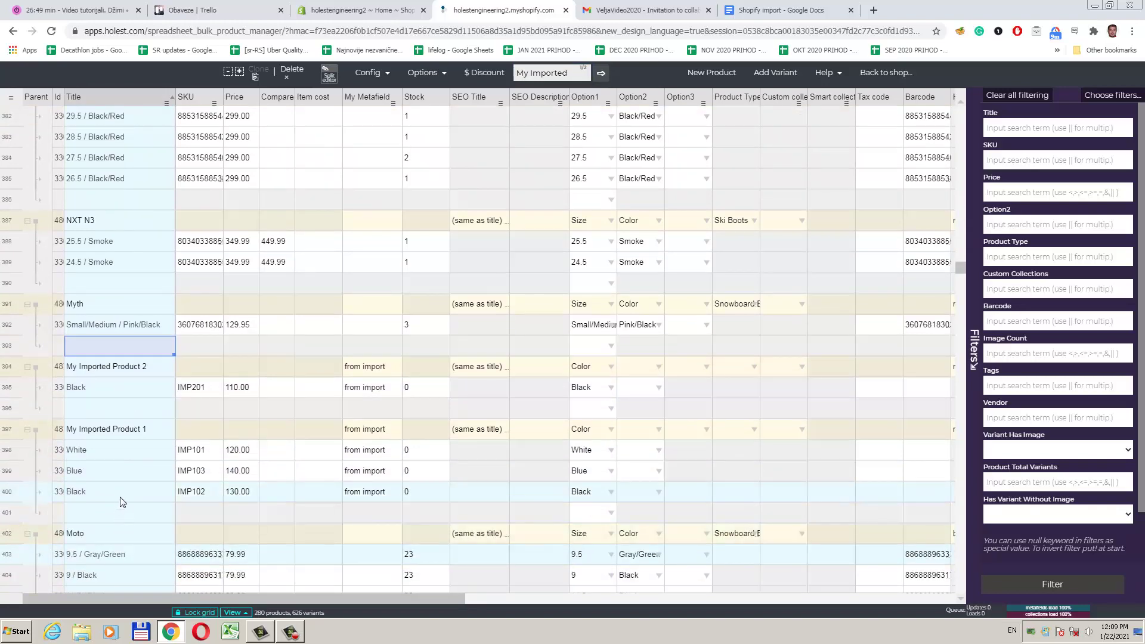
click(121, 500)
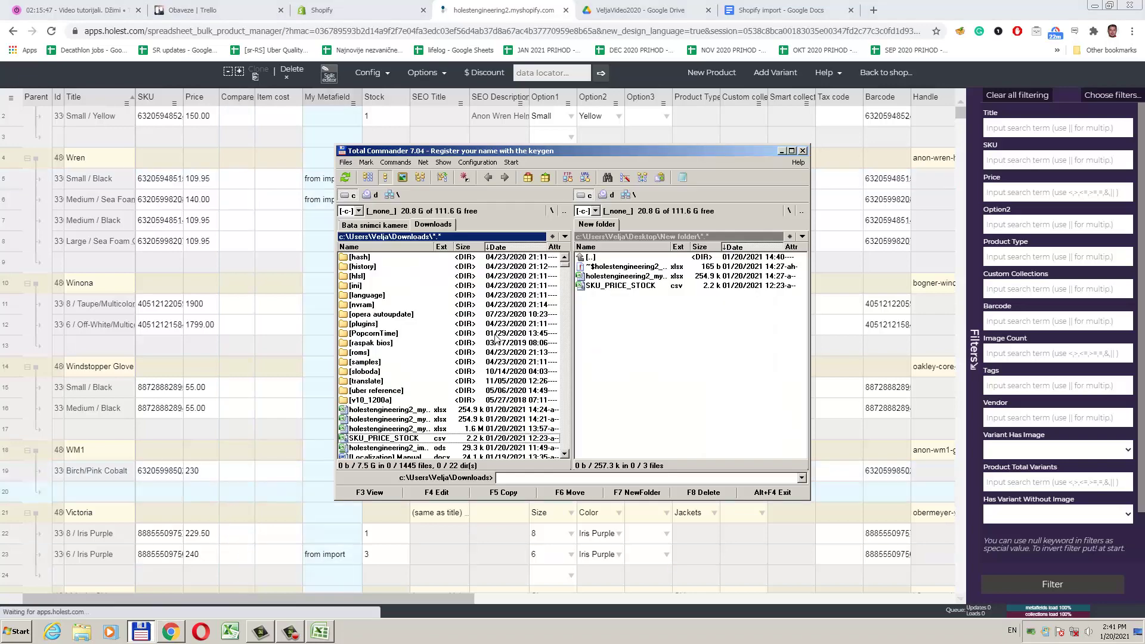
- Open SKU_PRICE_STOCK.csv from New folder in Excel, widen the SKU column and examine the SKU, Price and Stock rows
double_click(607, 288)
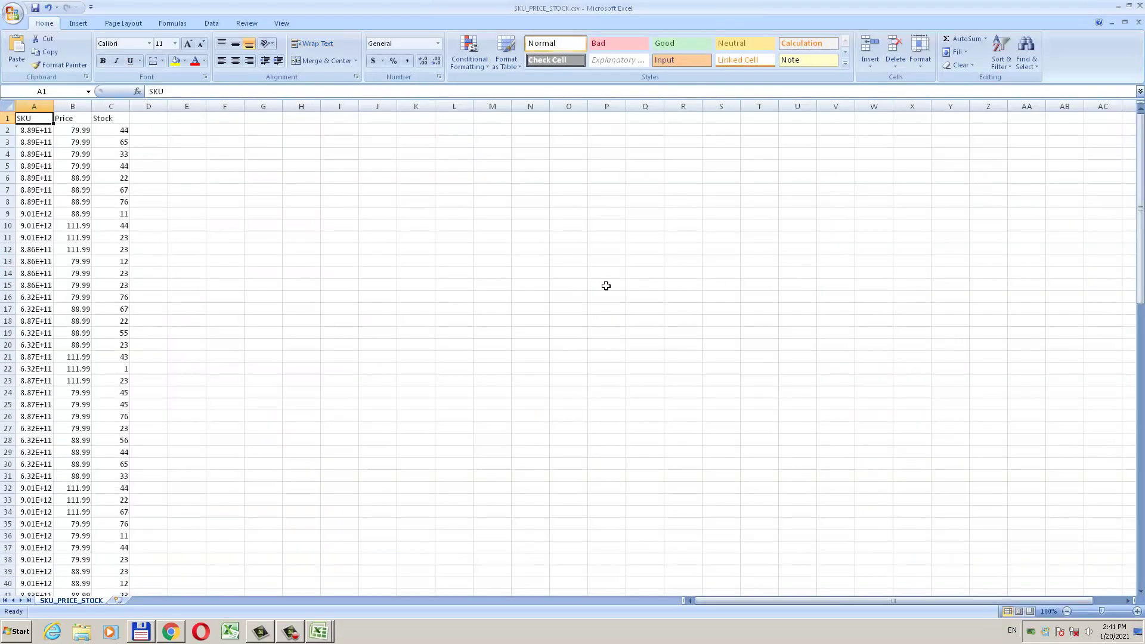
click(60, 130)
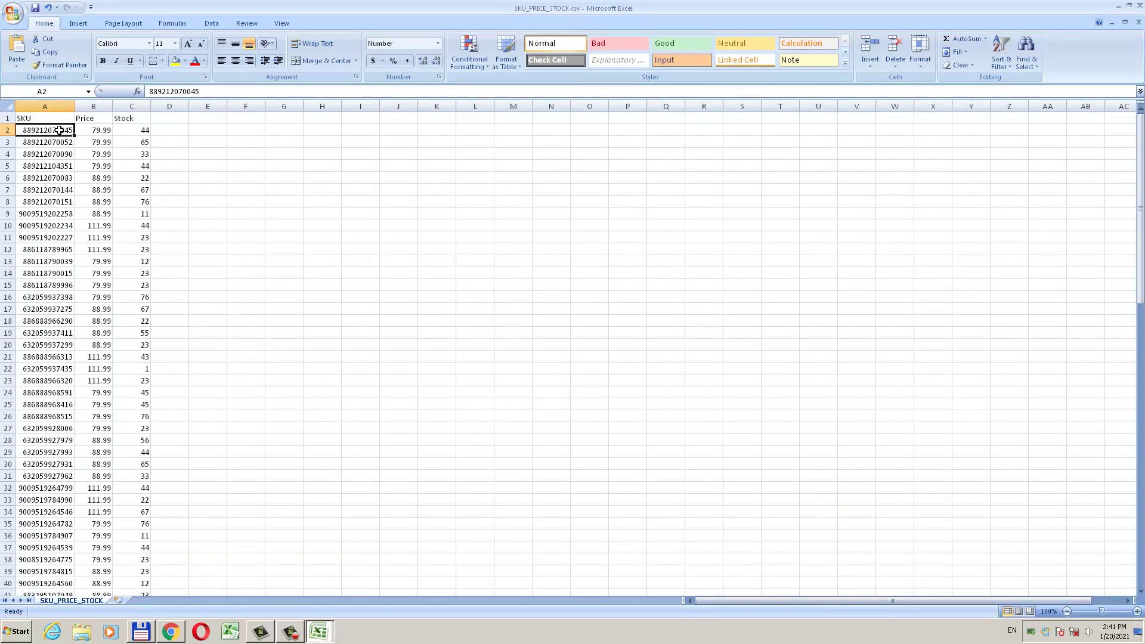
scroll(82, 188, down, 5)
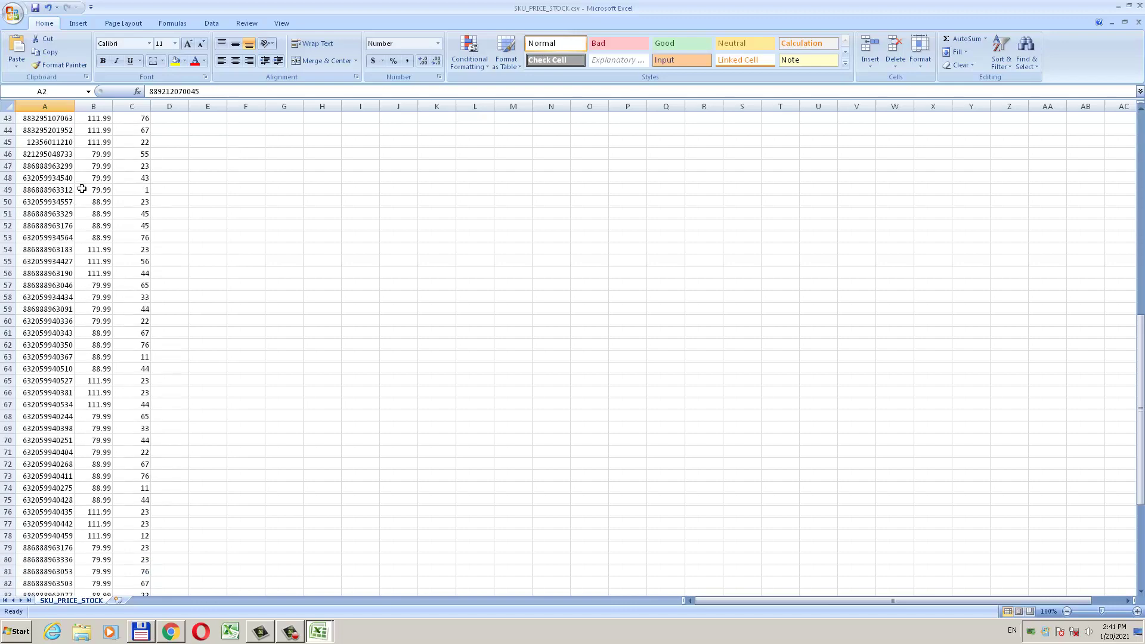
scroll(82, 188, up, 5)
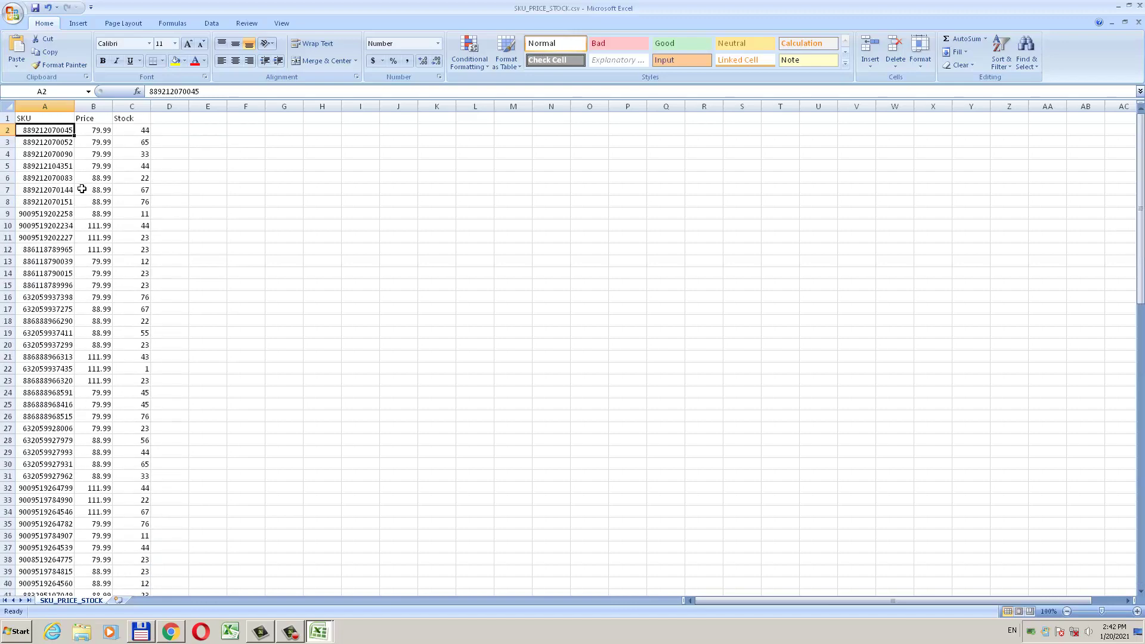
- Switch back to the Shopify bulk product manager in Chrome and open the product import dialog
click(173, 634)
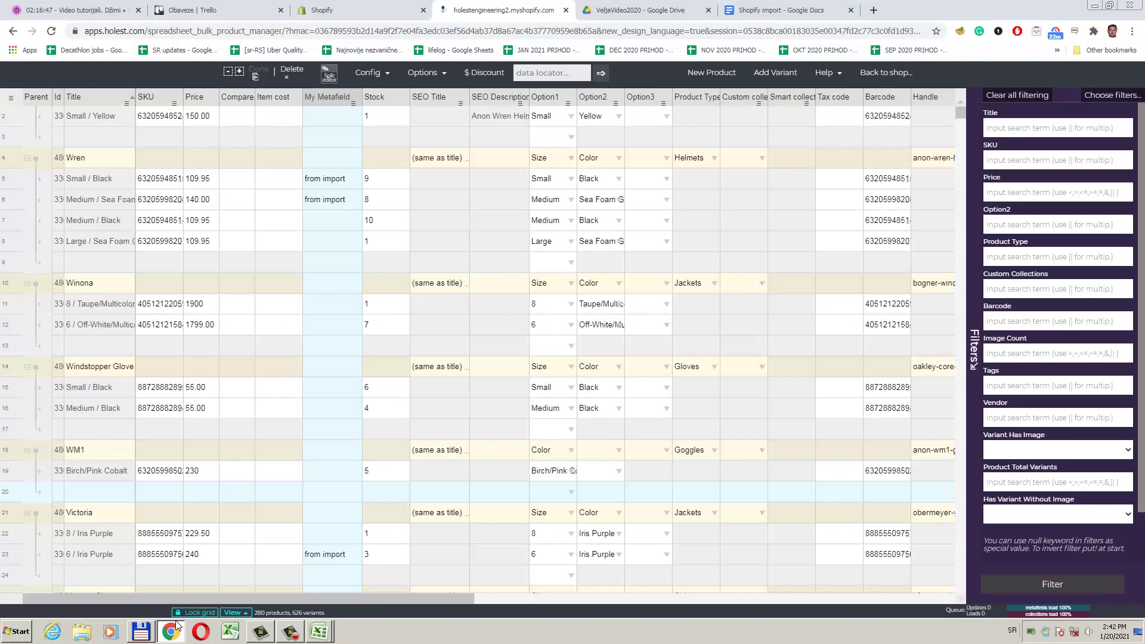
click(425, 72)
click(451, 230)
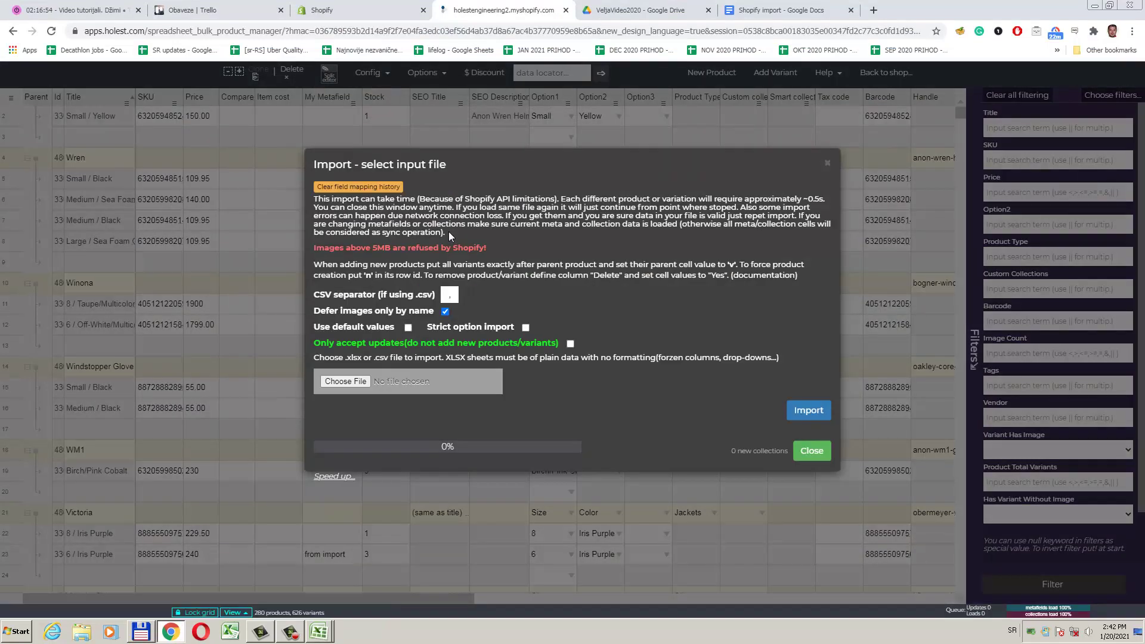
- Choose SKU_PRICE_STOCK.csv from New folder as the input file and start the import
click(338, 380)
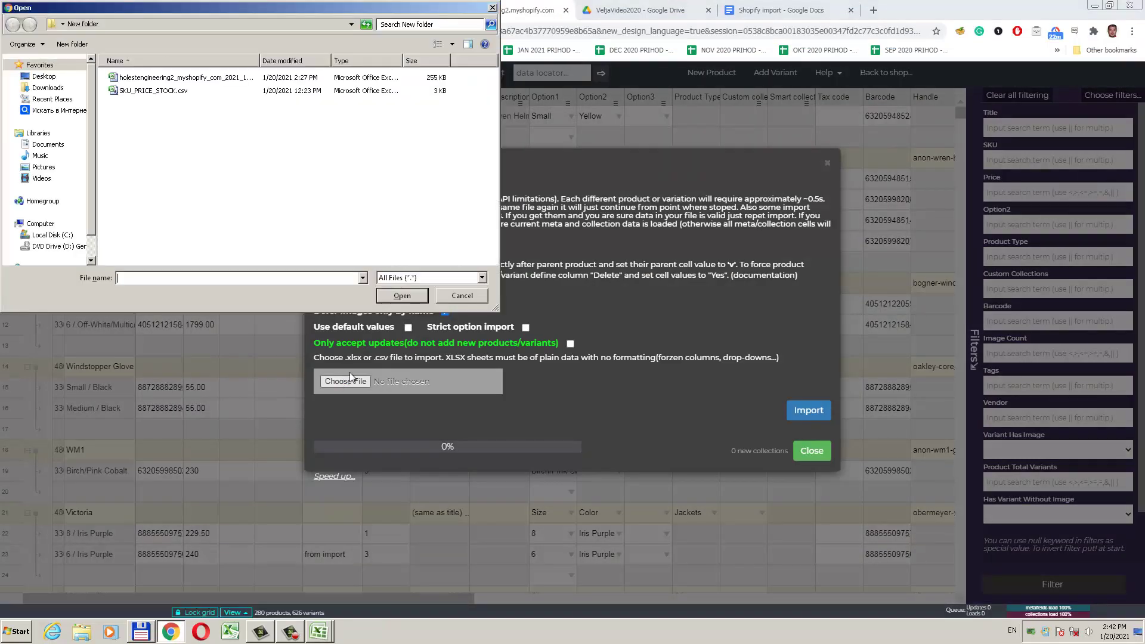
click(170, 95)
click(406, 289)
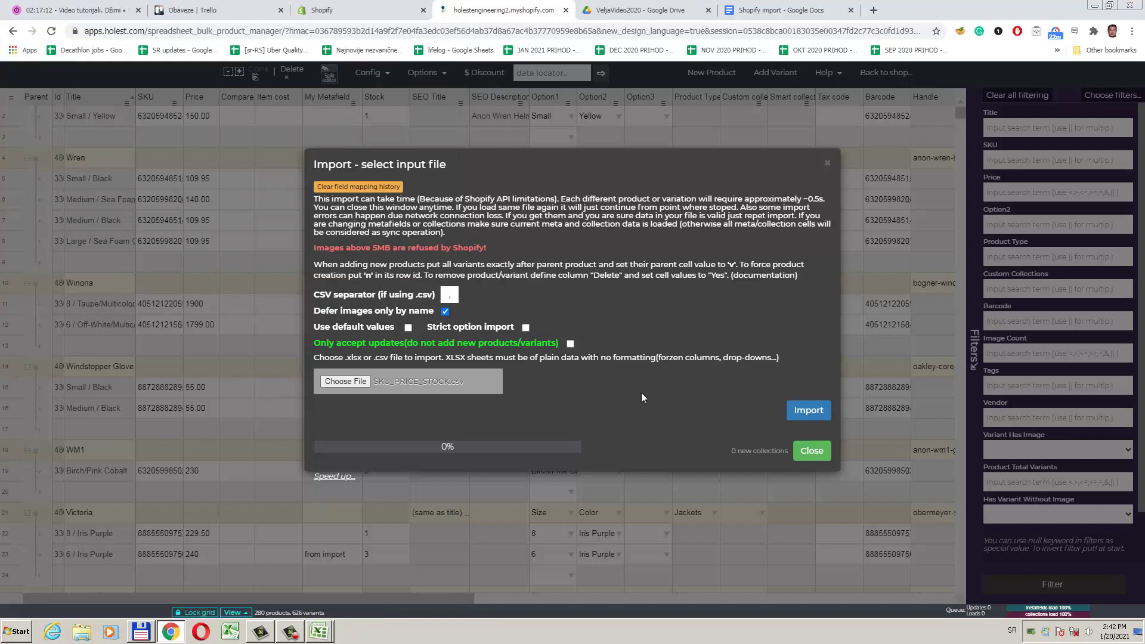
click(808, 411)
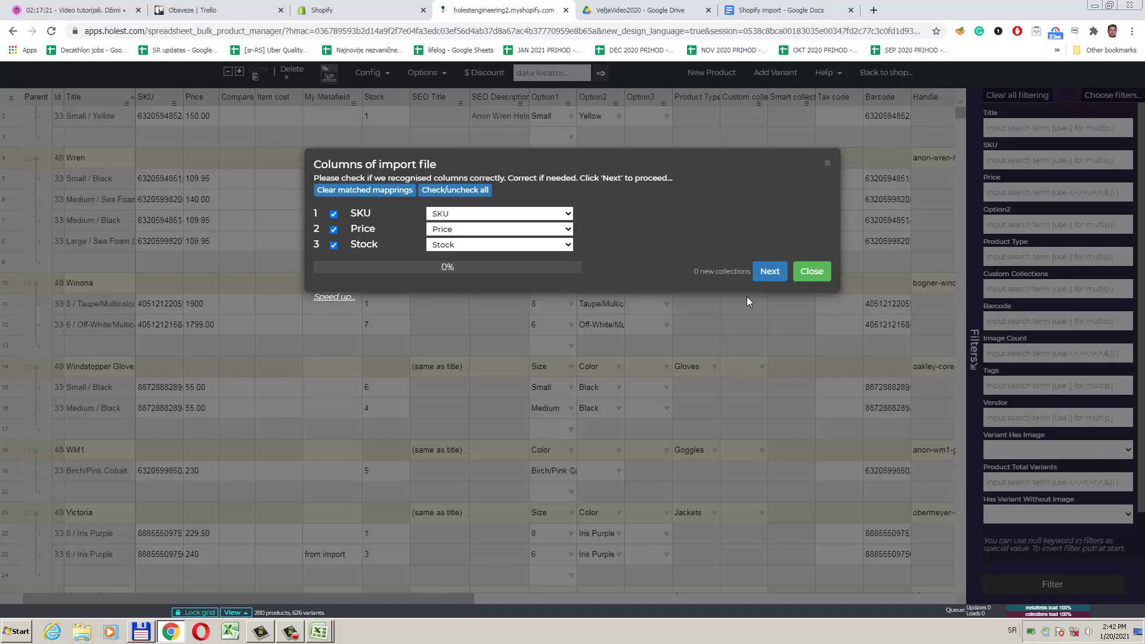
- Accept the SKU, Price and Stock column mapping, then commit the previewed price and stock updates and close the import dialog
click(768, 272)
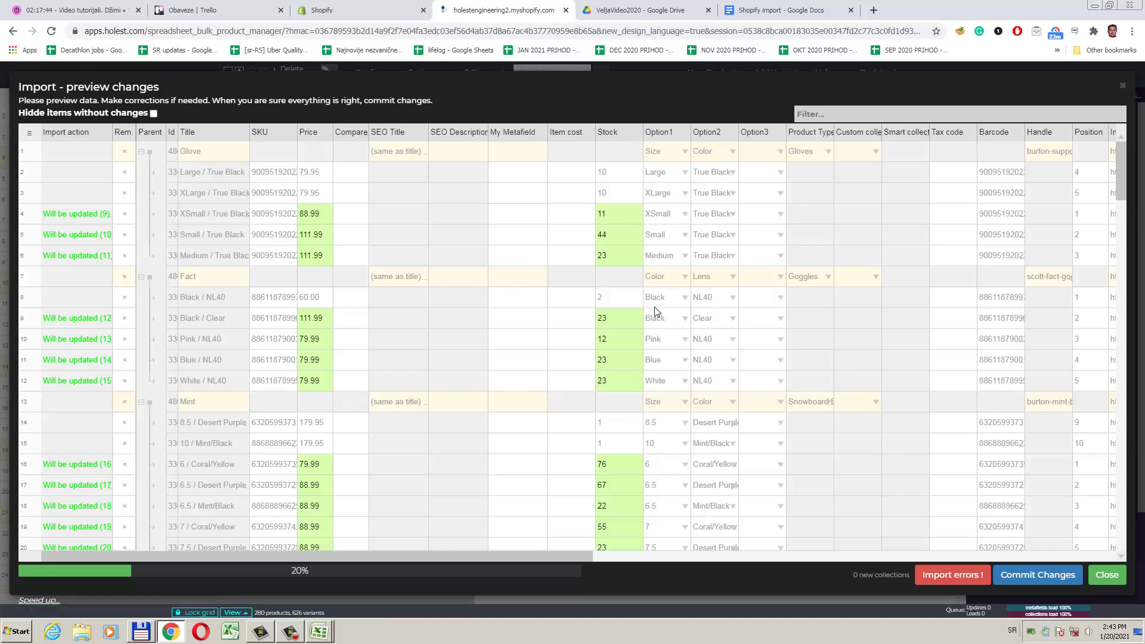
scroll(1122, 193, down, 20)
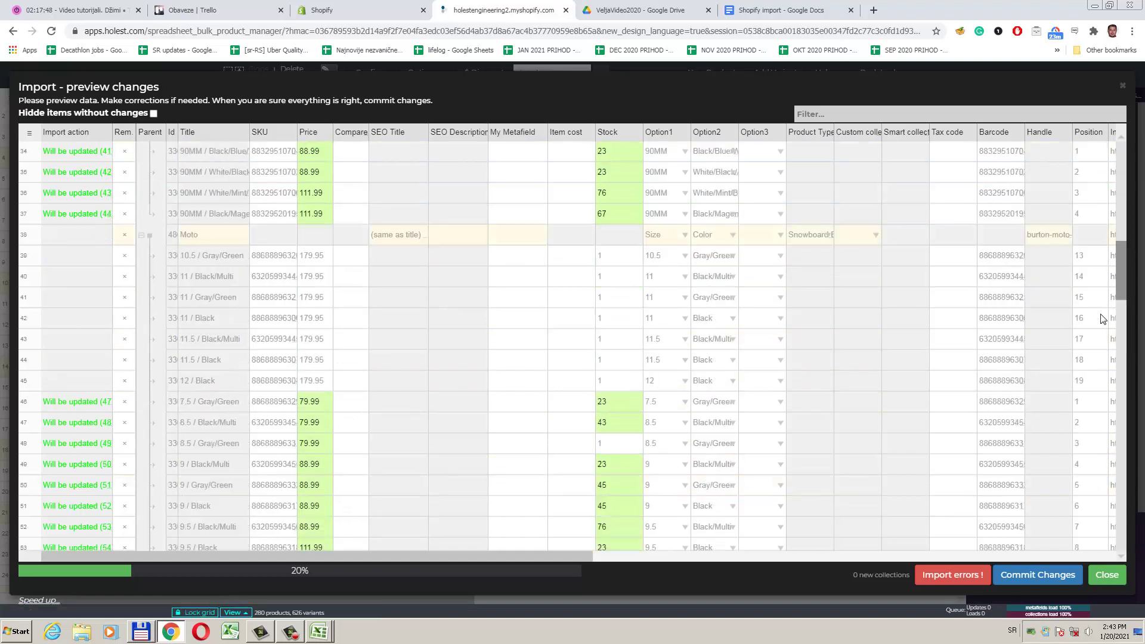
scroll(1102, 294, up, 20)
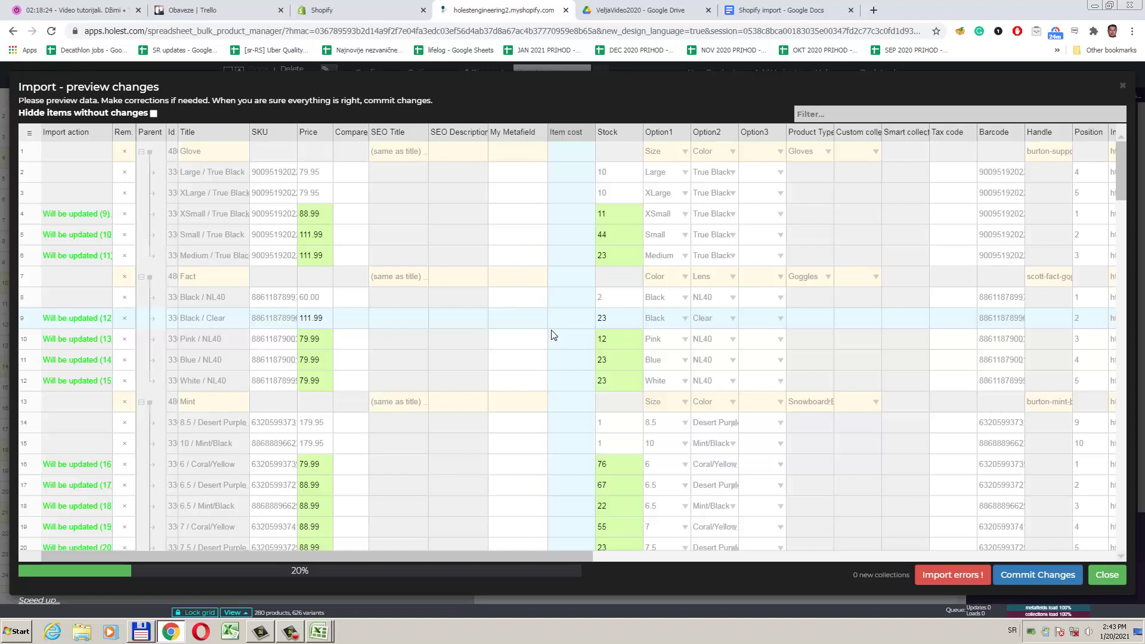
click(1016, 577)
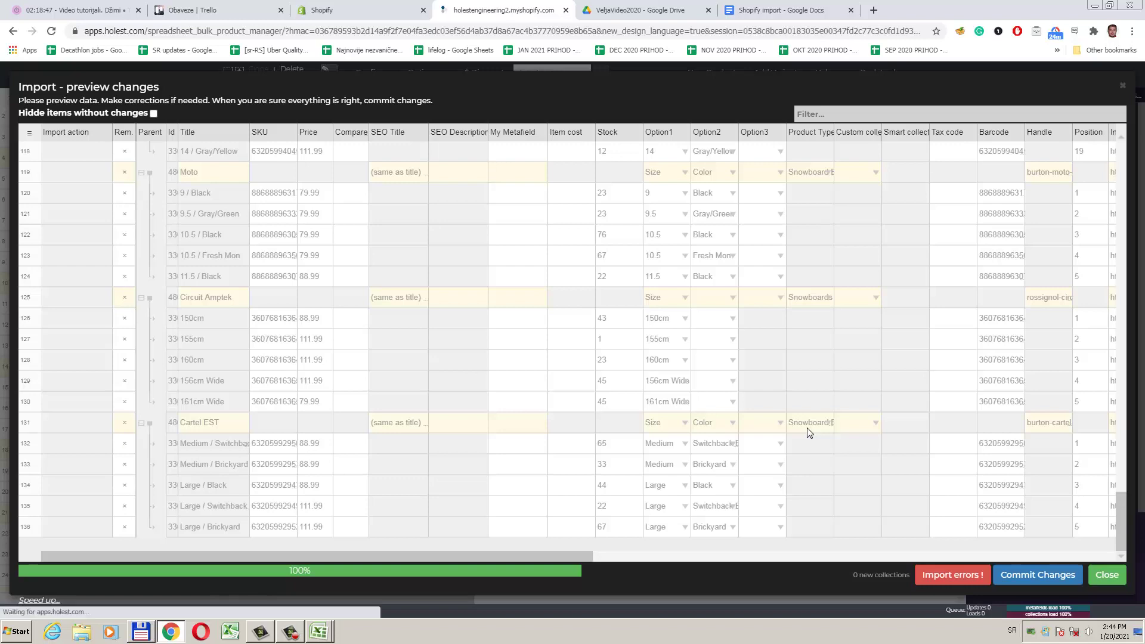
click(1106, 576)
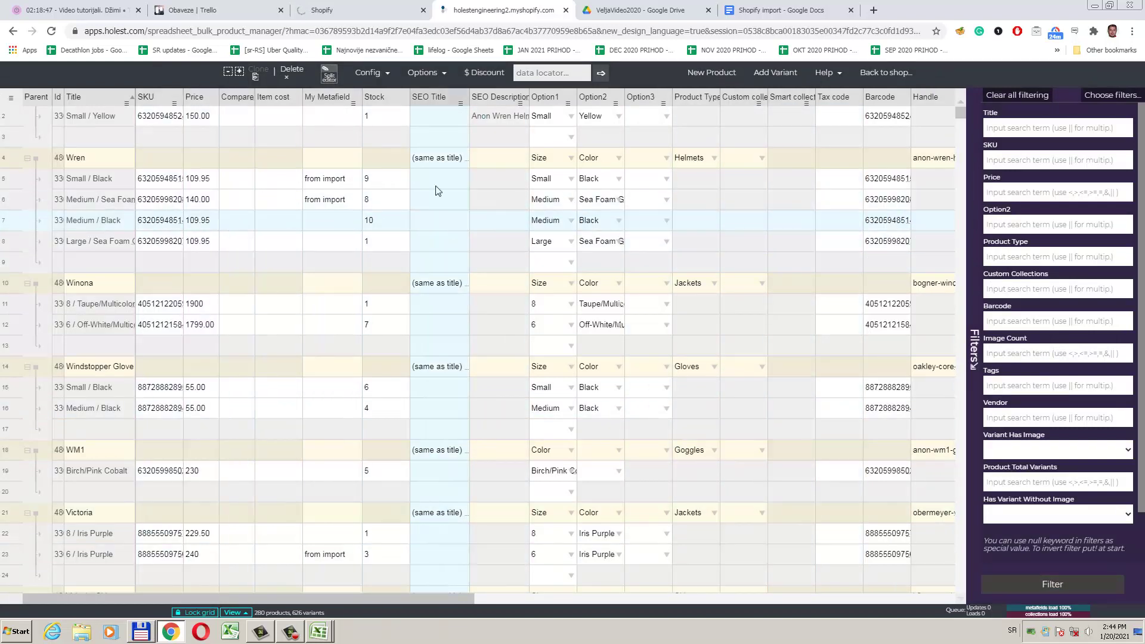
- Examine the Price and Stock values of the product variants in the grid
scroll(385, 225, down, 2)
scroll(385, 226, down, 5)
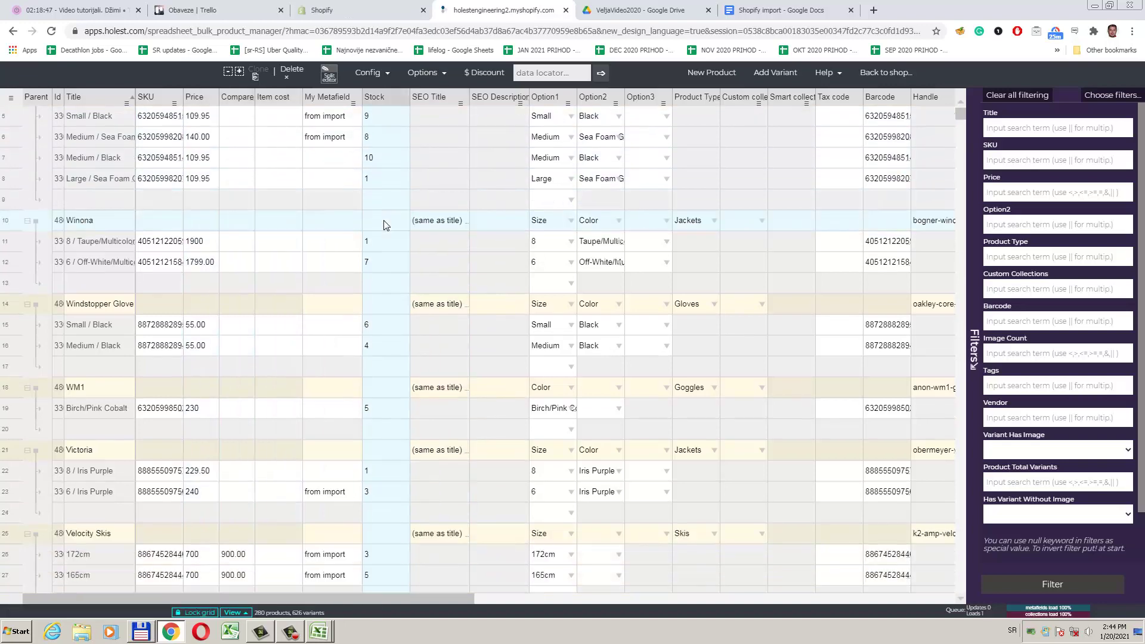
scroll(385, 226, up, 1)
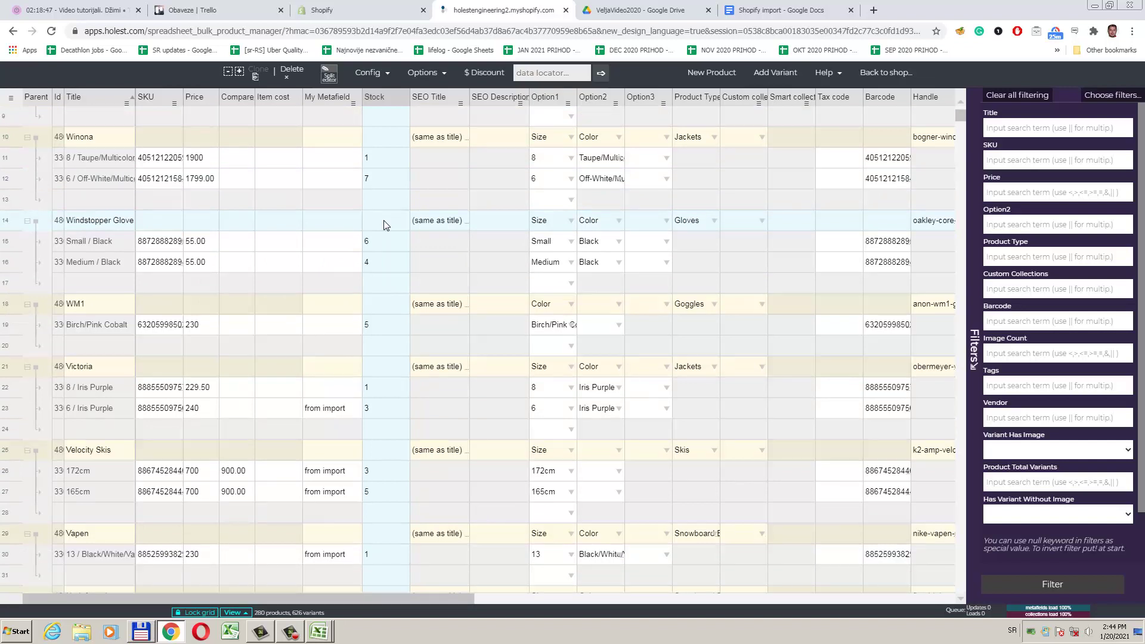
scroll(387, 218, up, 3)
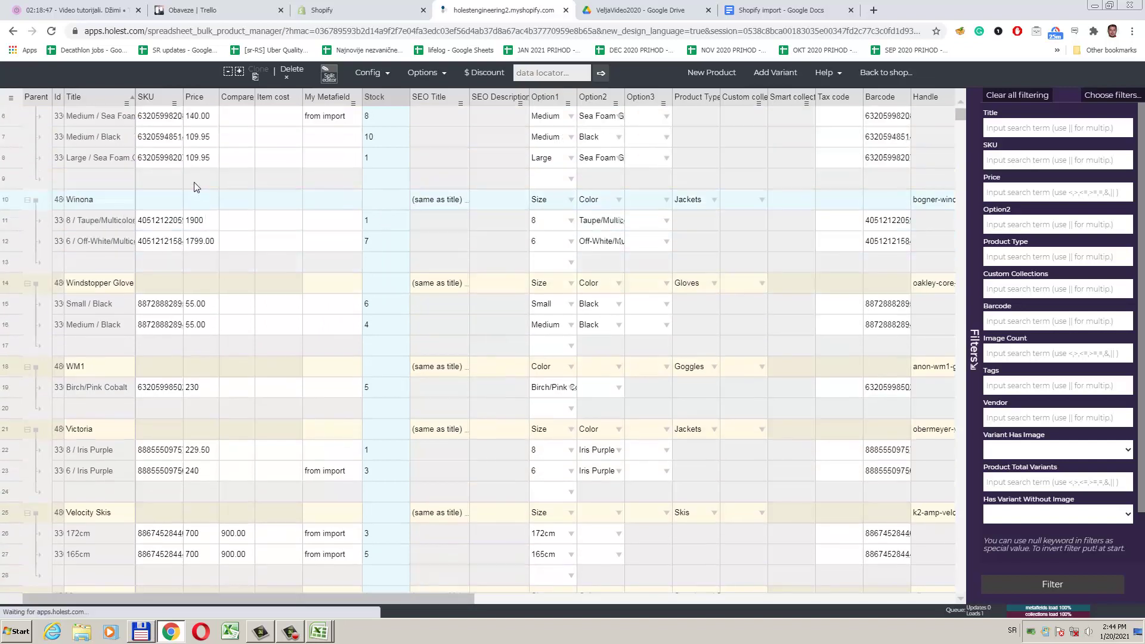
scroll(201, 200, down, 6)
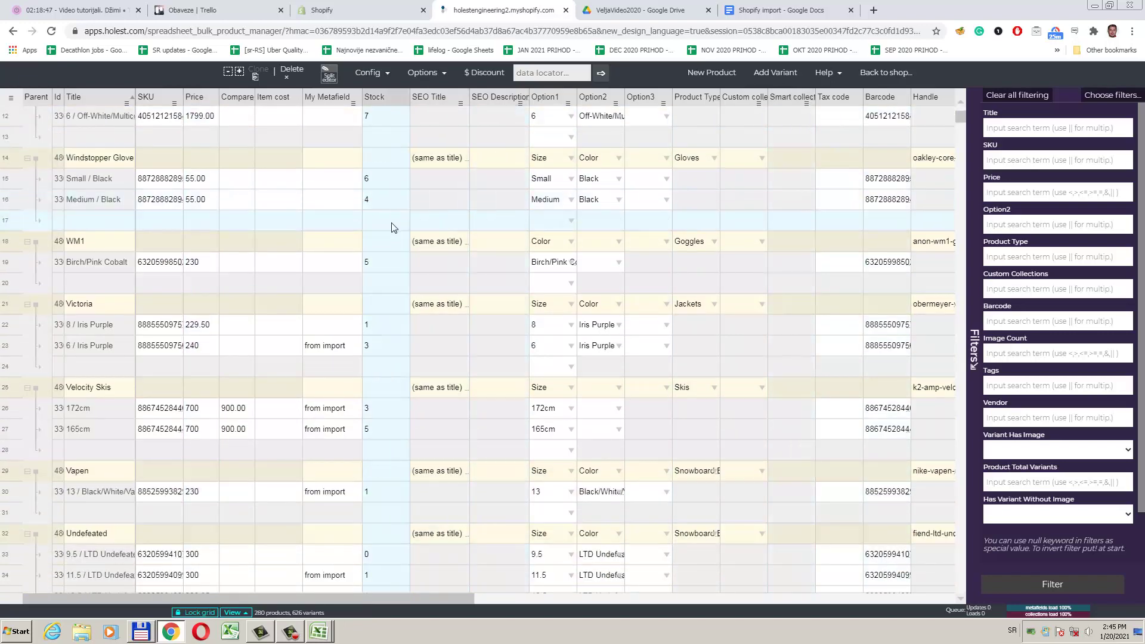
scroll(396, 225, up, 2)
scroll(392, 228, down, 5)
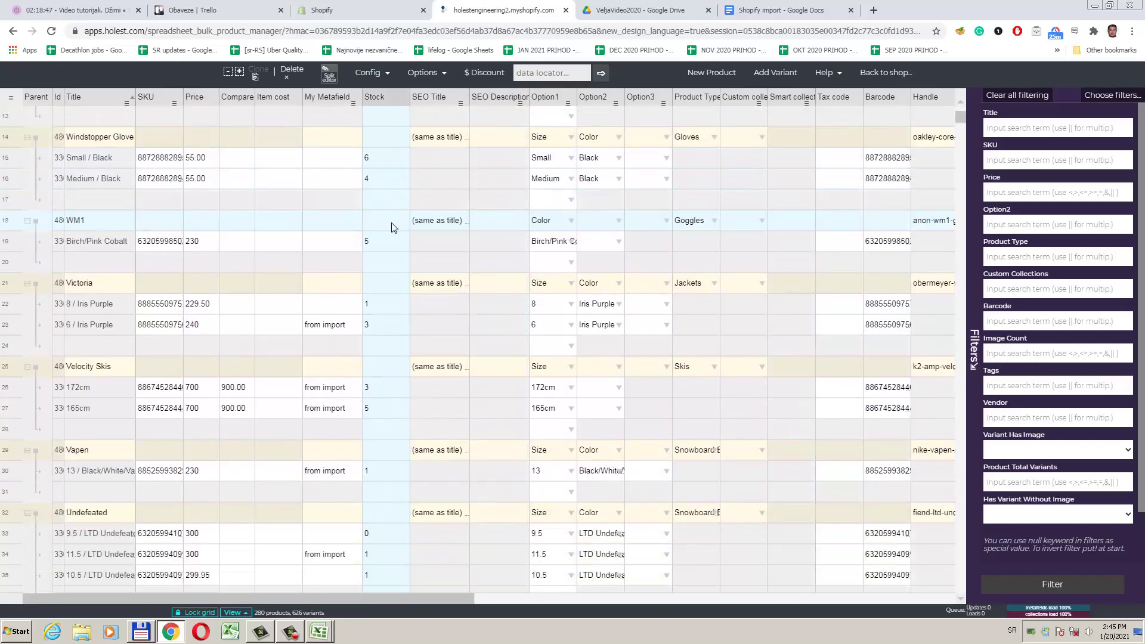